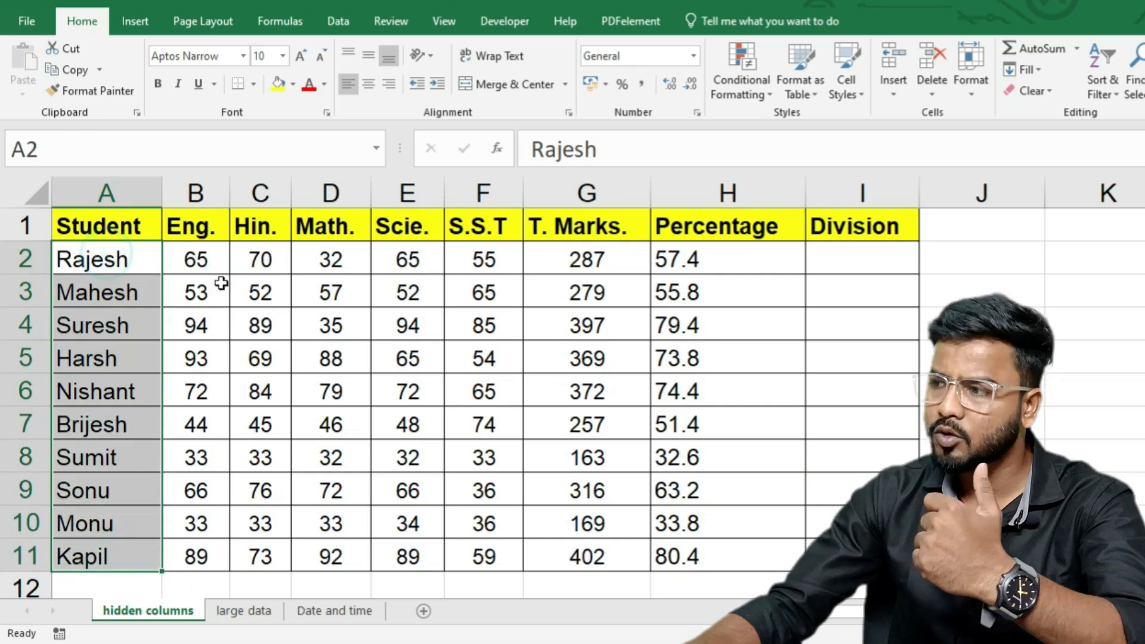
Step: Look over the student names and Rajesh's Hin., Math., Scie. and S.S.T marks
drag(214, 262, 215, 388)
drag(269, 266, 272, 358)
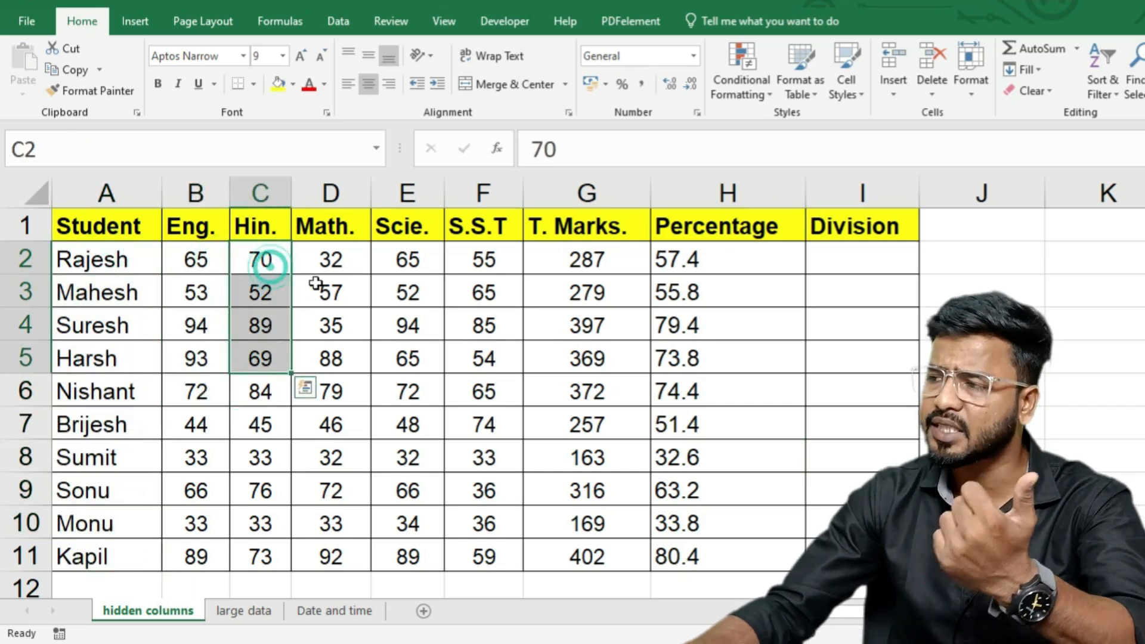
click(329, 260)
click(408, 259)
click(488, 258)
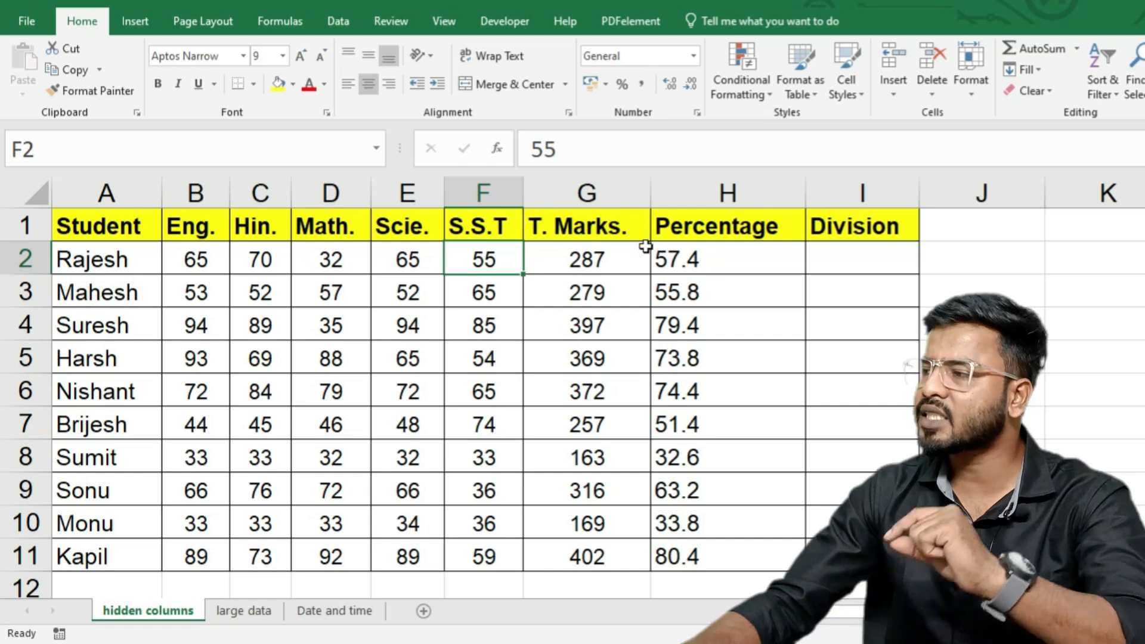
Step: Check the total and percentage formulas in G2 and H2, then select G2:H11
click(599, 259)
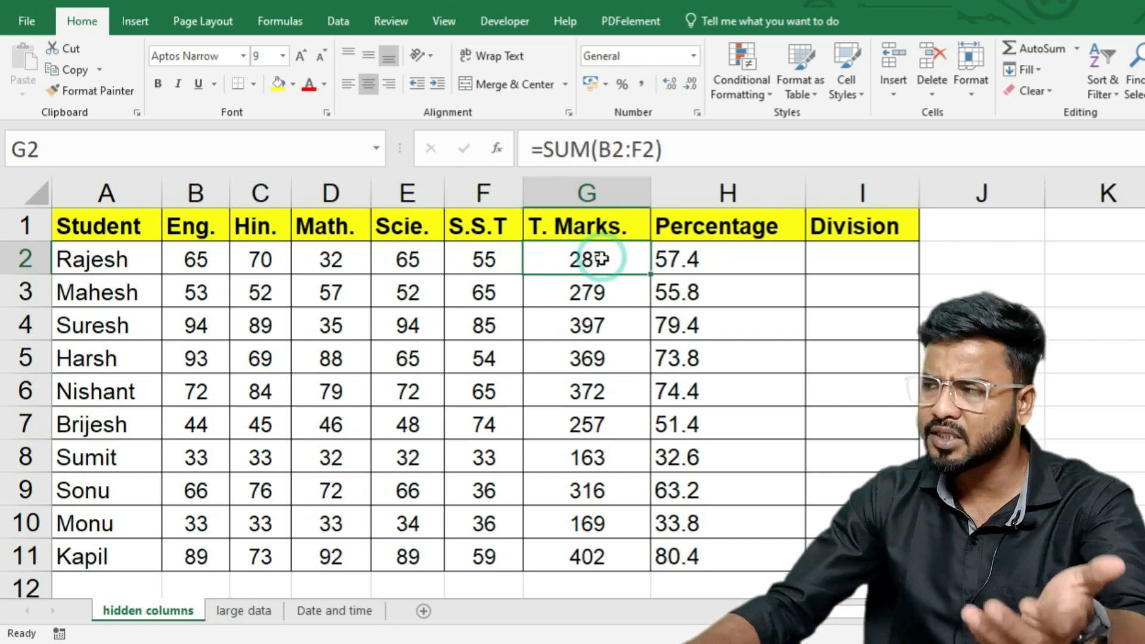
click(687, 260)
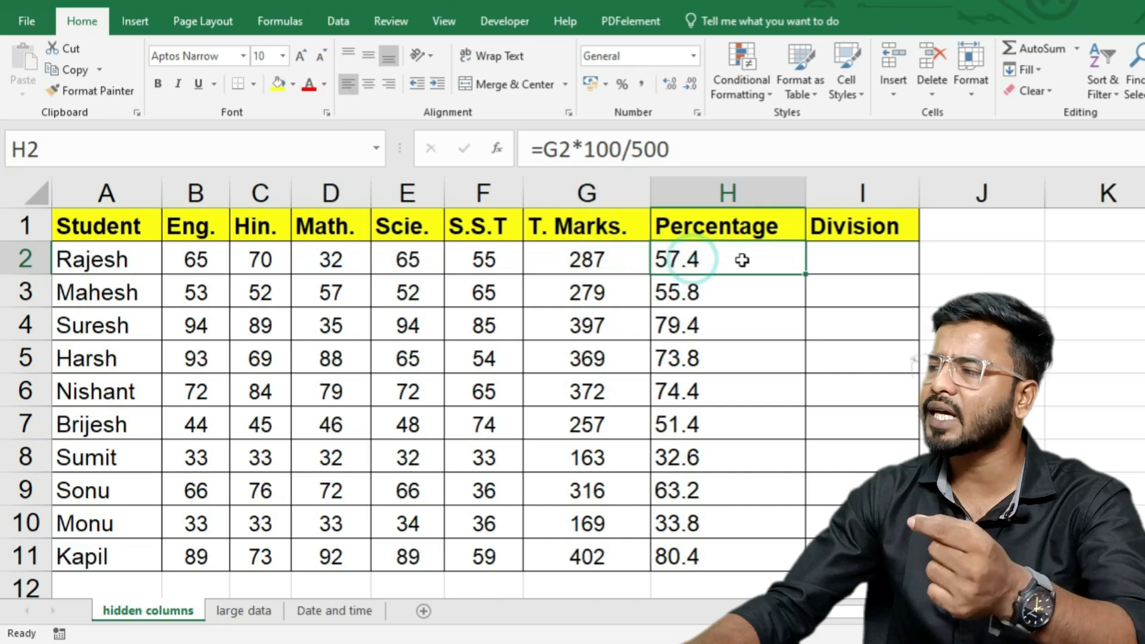
drag(561, 258, 678, 549)
Step: Clear G2:H11, then AutoSum =SUM(B2:F2) in G2 and fill it down to G11
key(Delete)
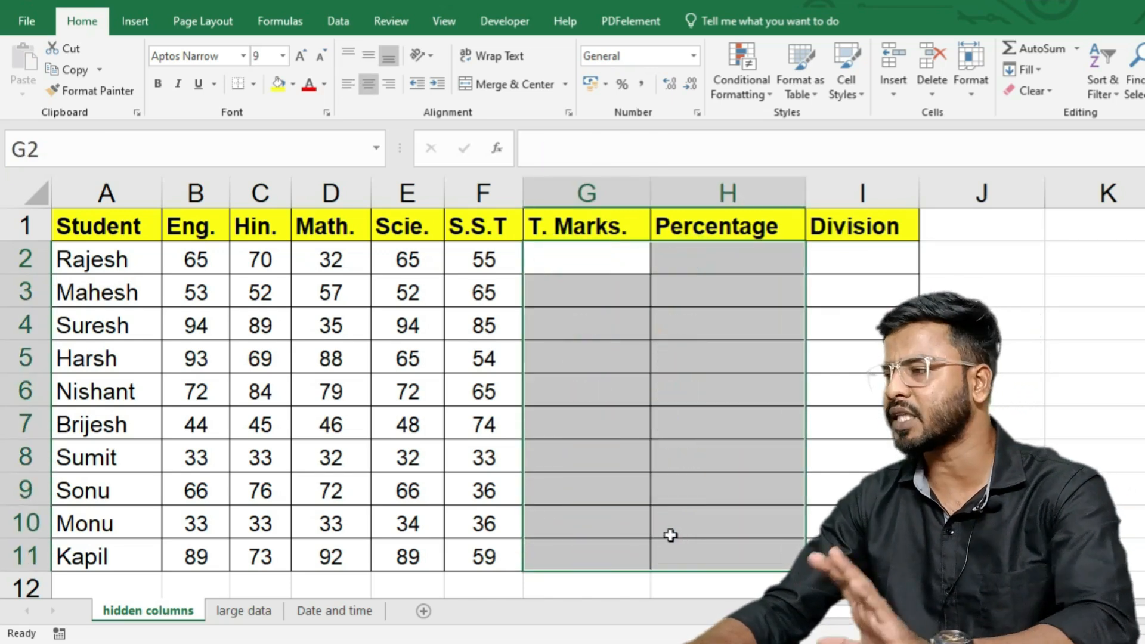
click(580, 269)
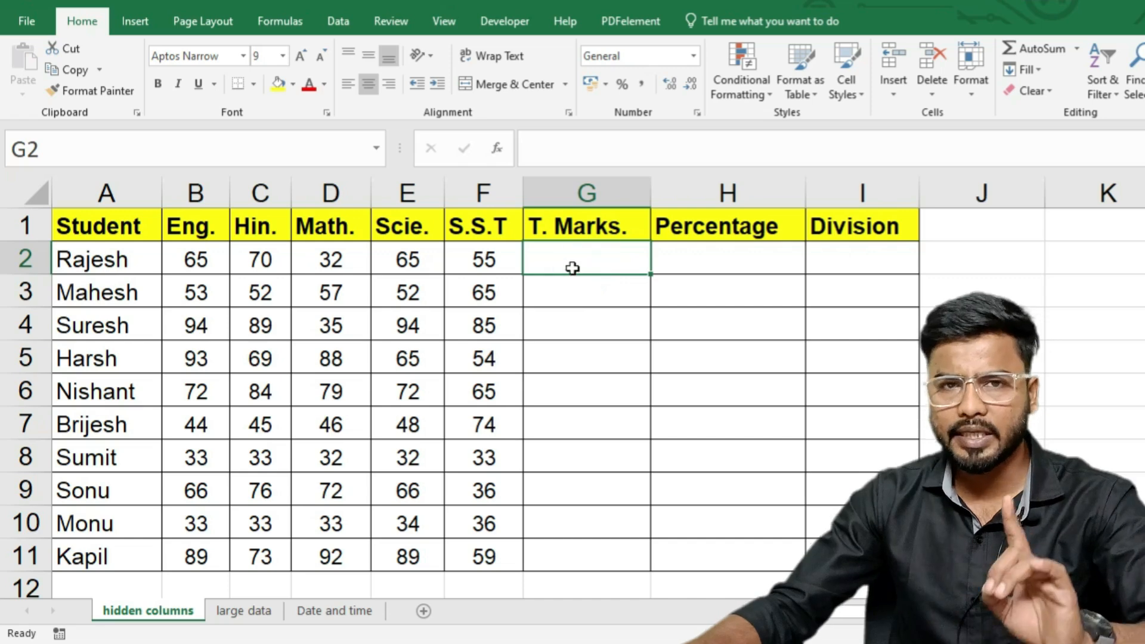
key(alt+equal)
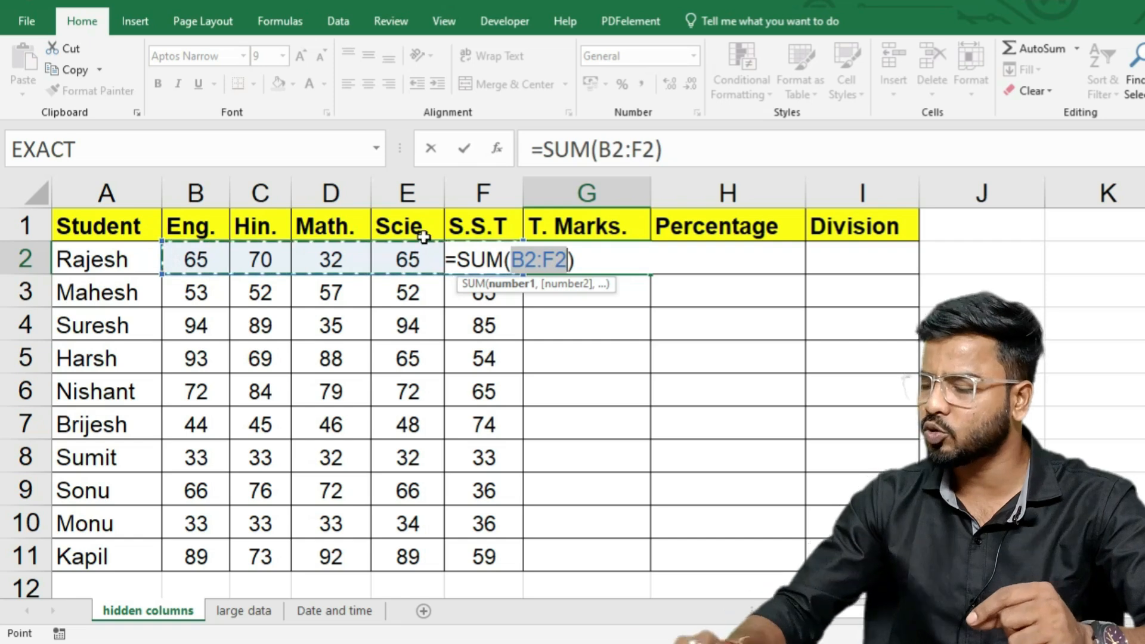
key(Return)
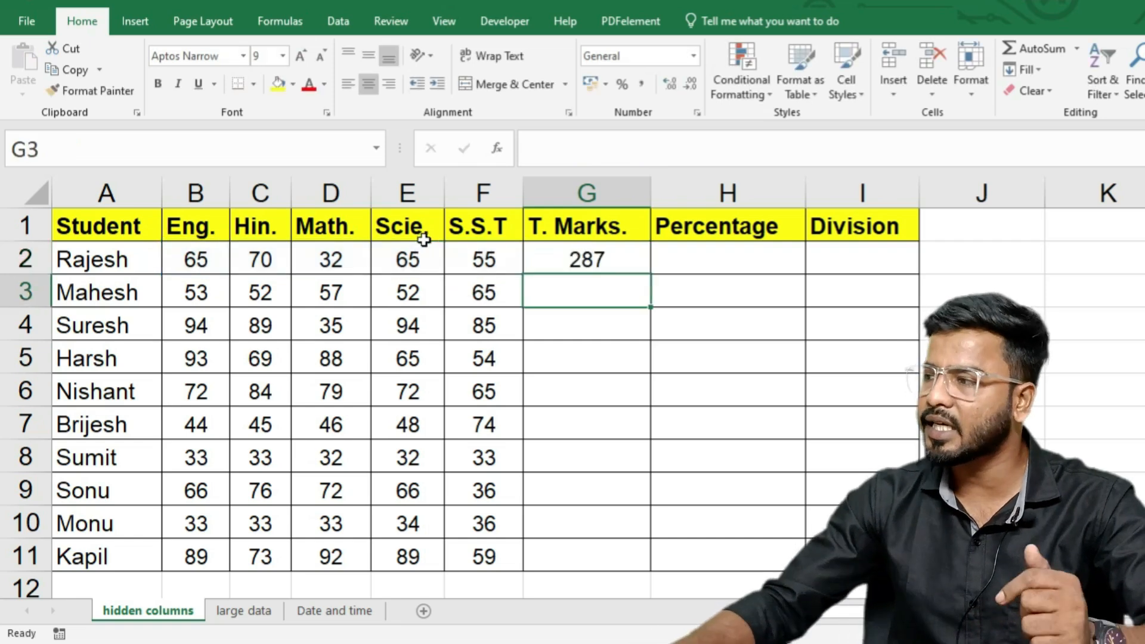
click(582, 256)
drag(650, 273, 654, 562)
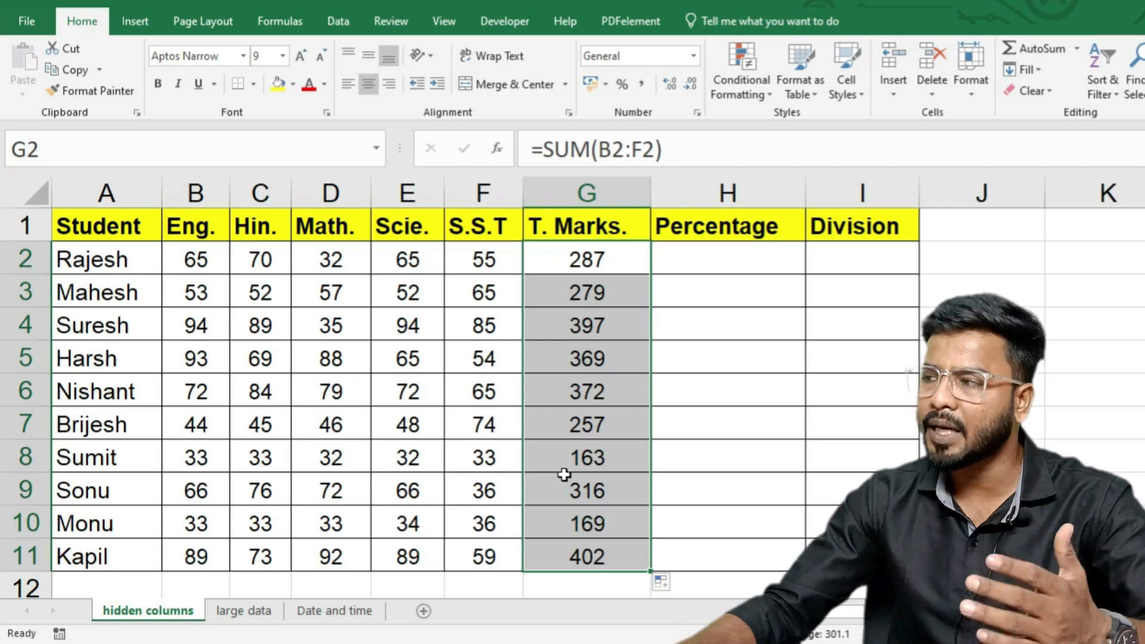
Step: Enter =G2*100/500 in H2 to get Rajesh's percentage
click(706, 256)
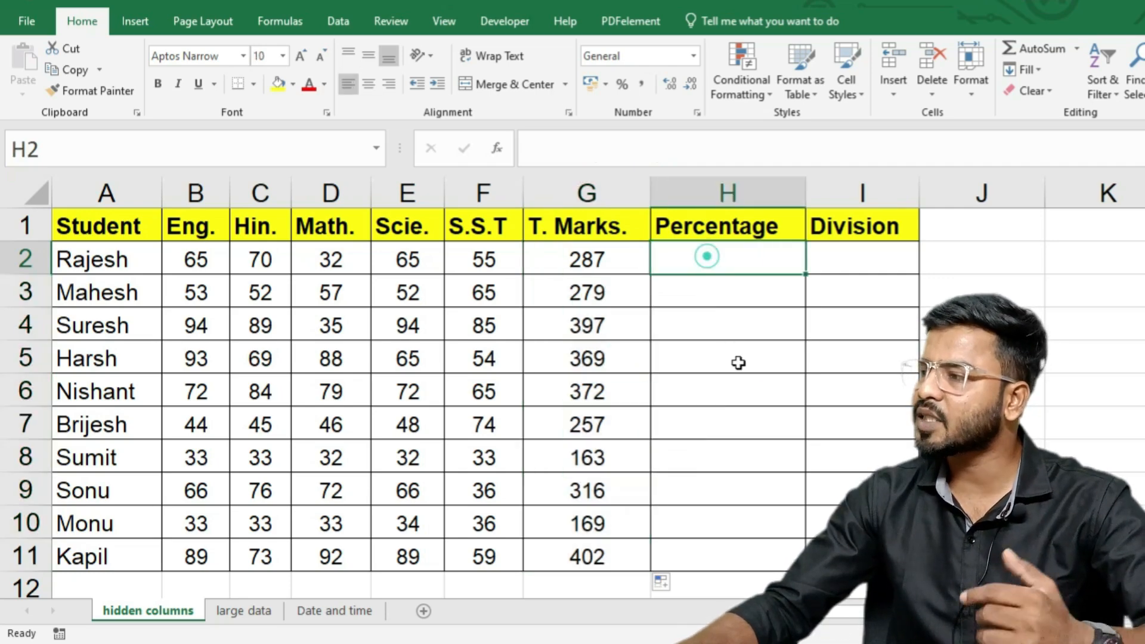
text(=)
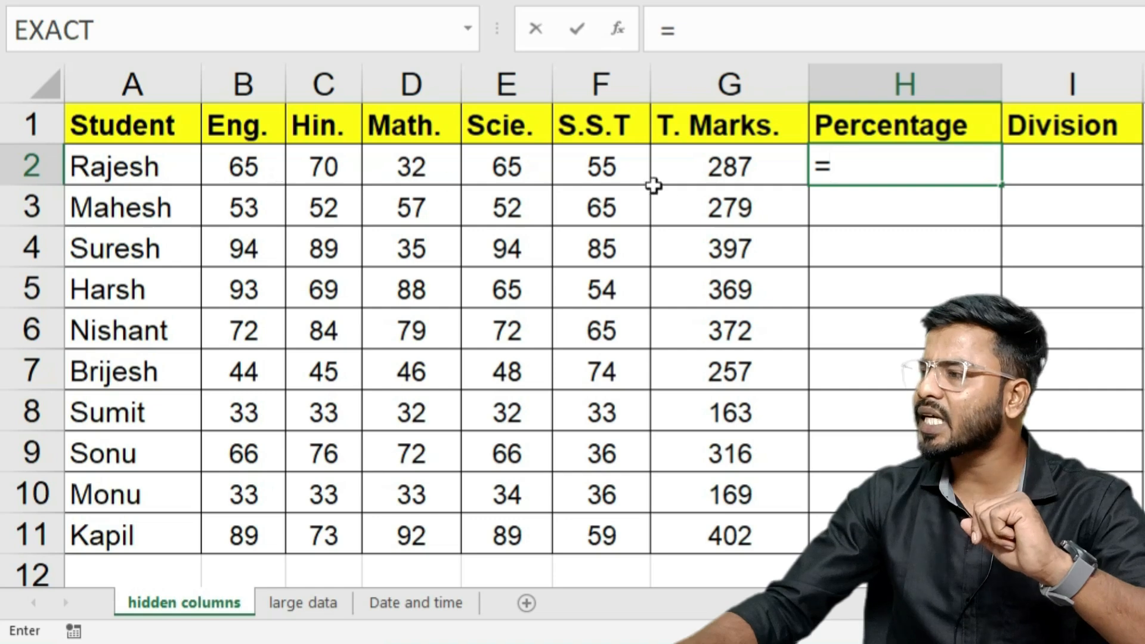
click(694, 169)
text(*)
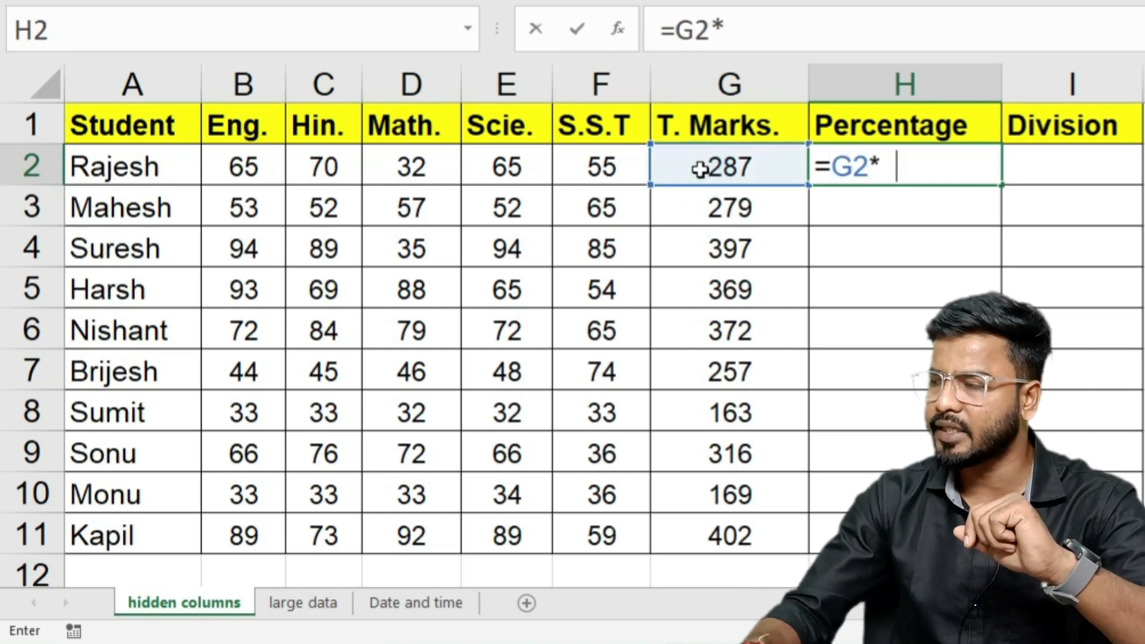
text(100/500)
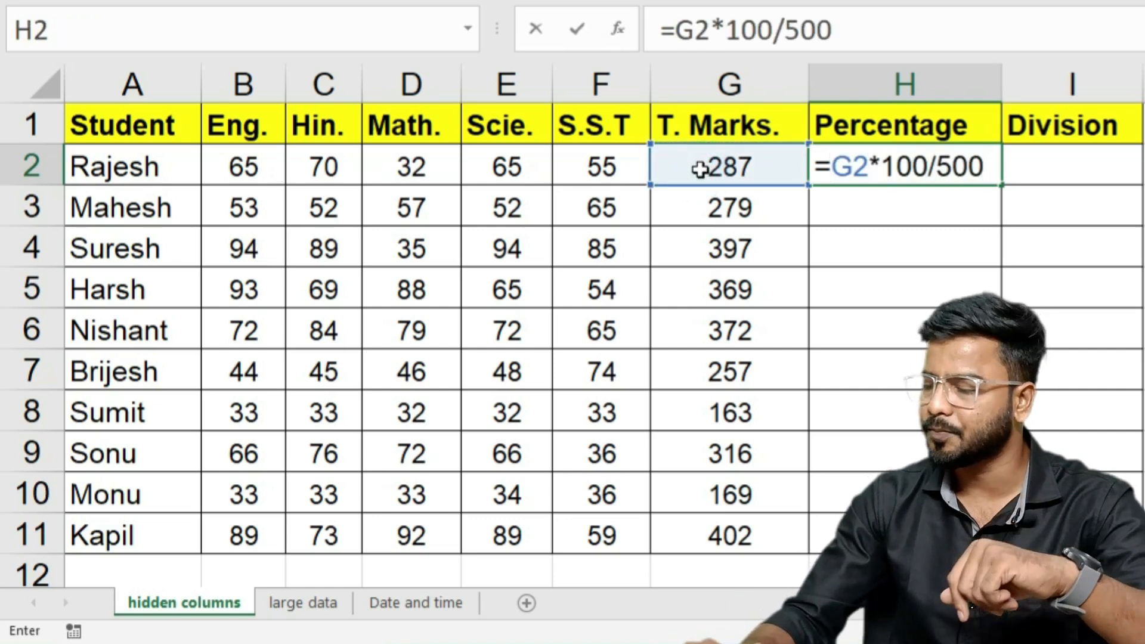
key(Return)
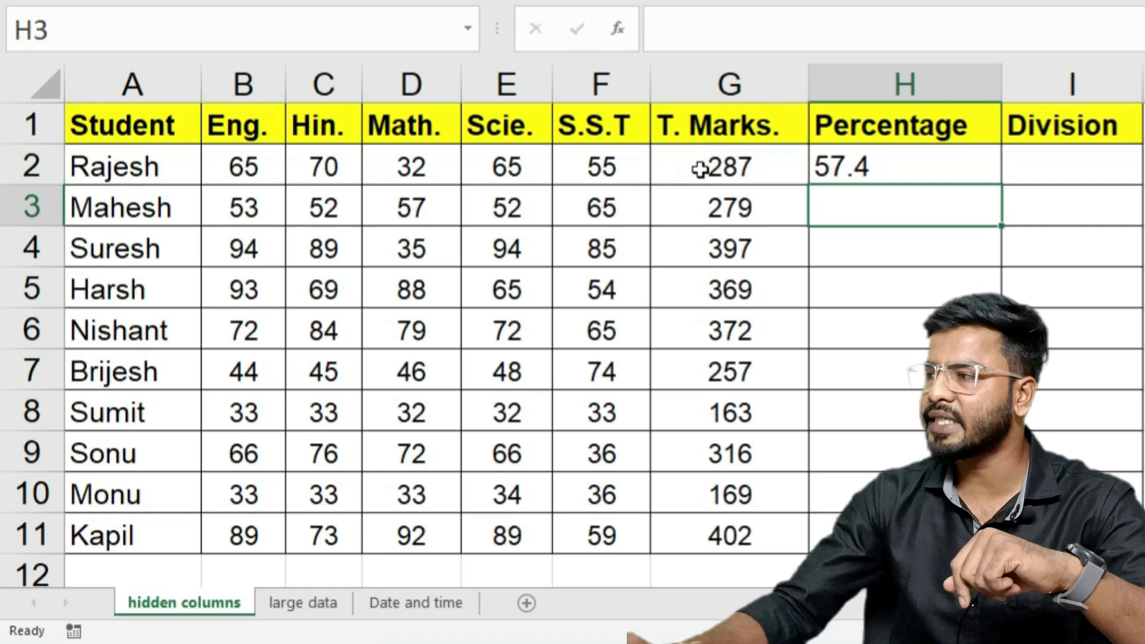
Step: Copy the percentage formula down the column and autofit the Percentage column width
click(886, 178)
double_click(1002, 185)
drag(1003, 93, 1003, 94)
double_click(1003, 94)
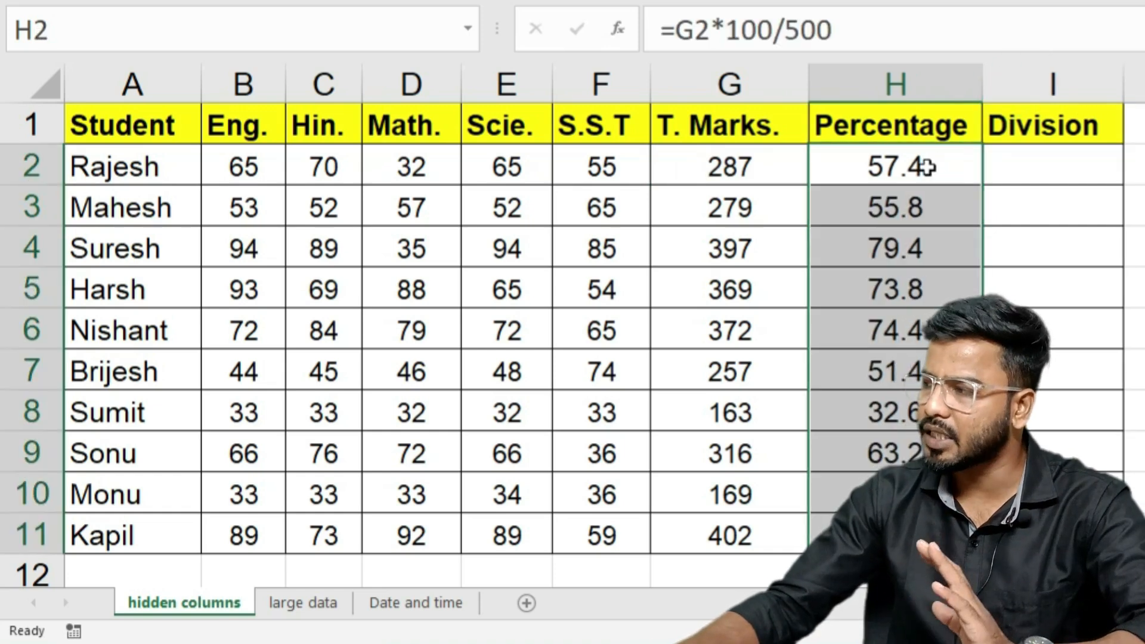
click(1010, 161)
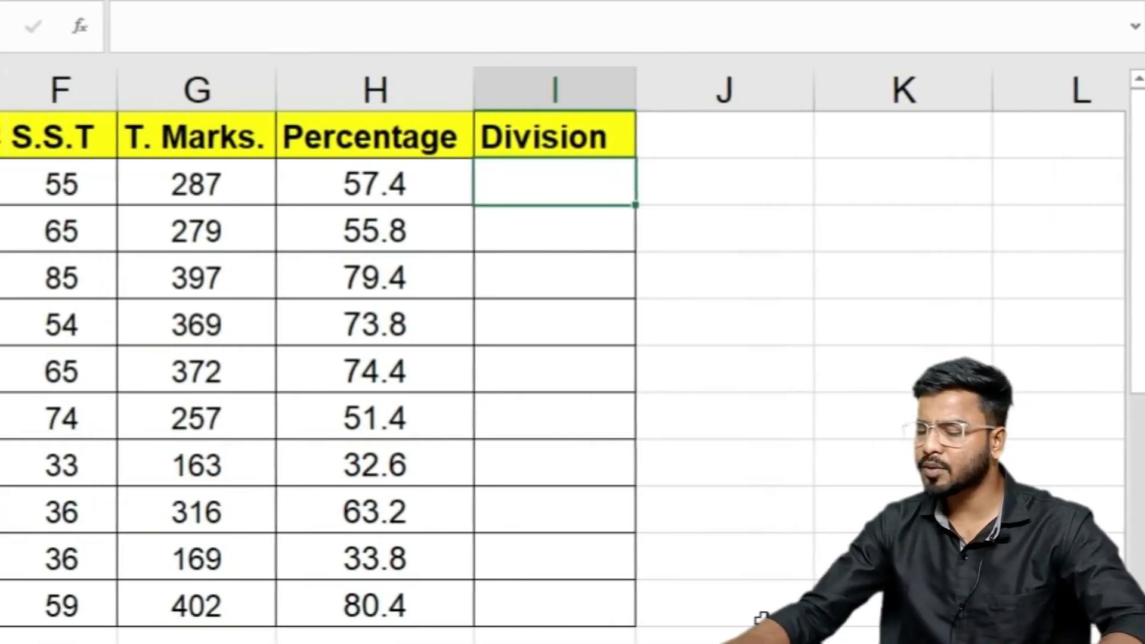
Step: Start I2's formula as =IF(H2>=60 to test for a percentage of at least 60
text(=)
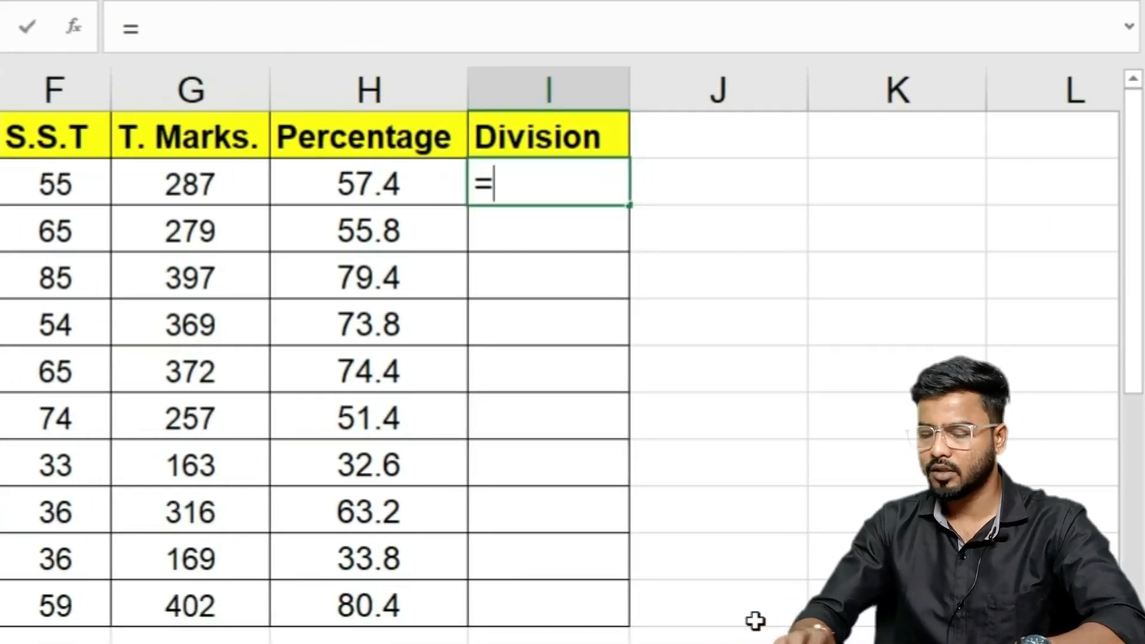
text(if)
key(Tab)
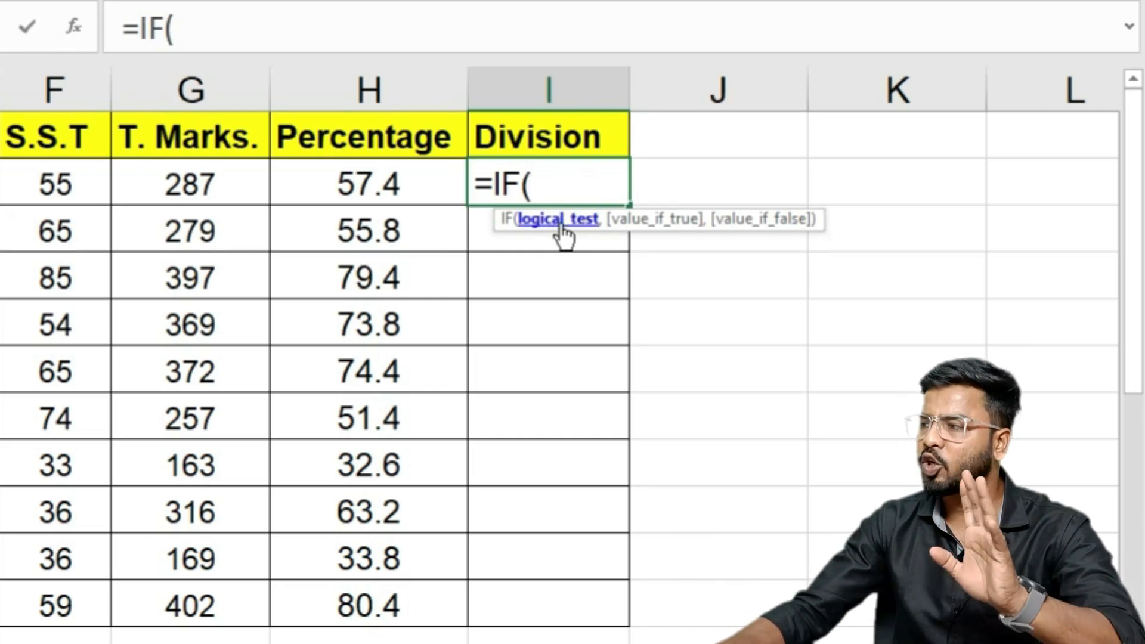
click(369, 184)
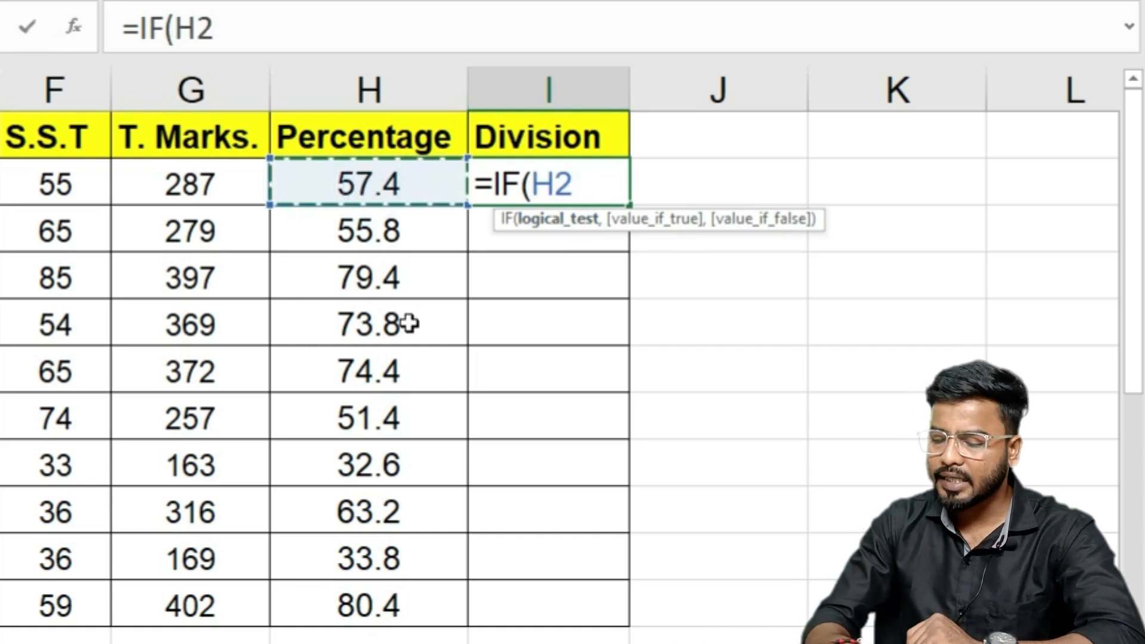
text(>)
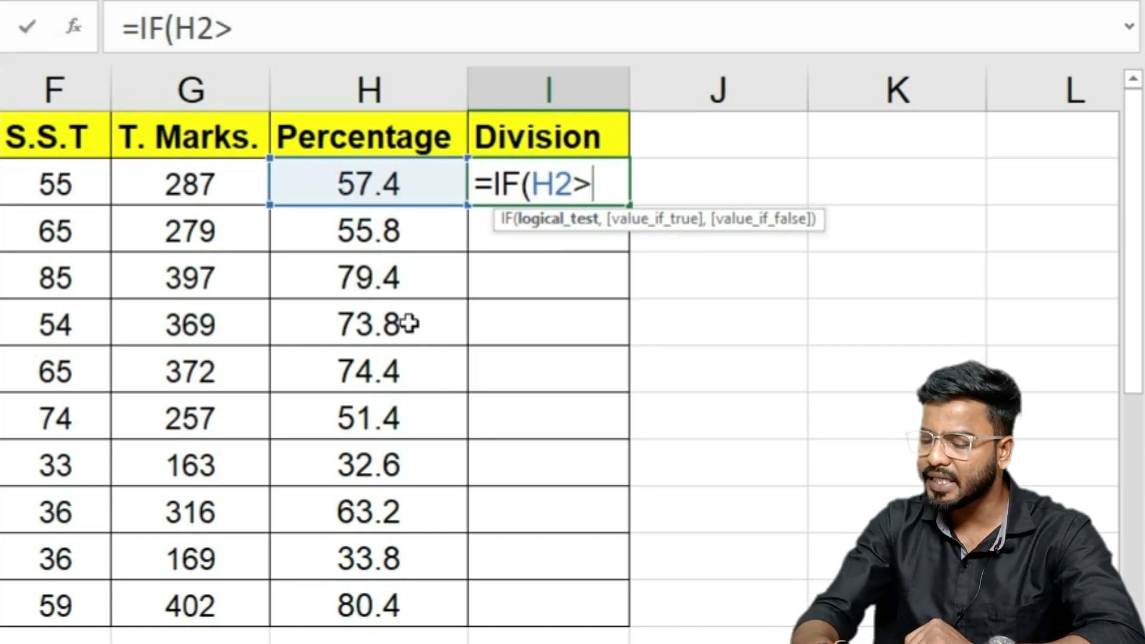
text(=60)
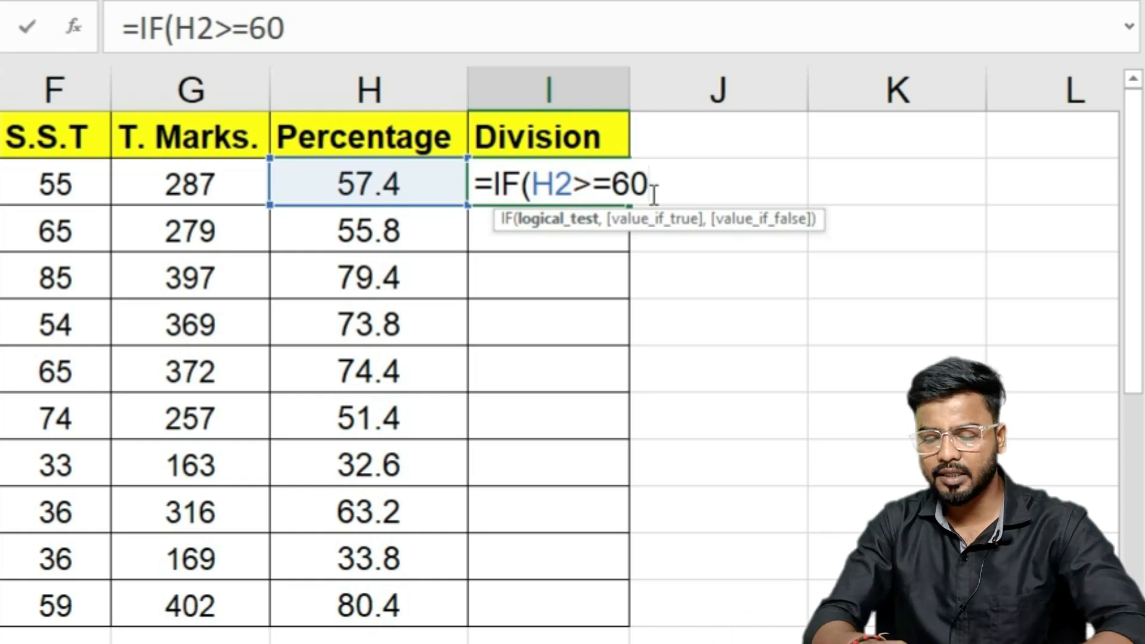
Step: Add "First" as the result for H2>=60 and begin a nested IF
text(,"R)
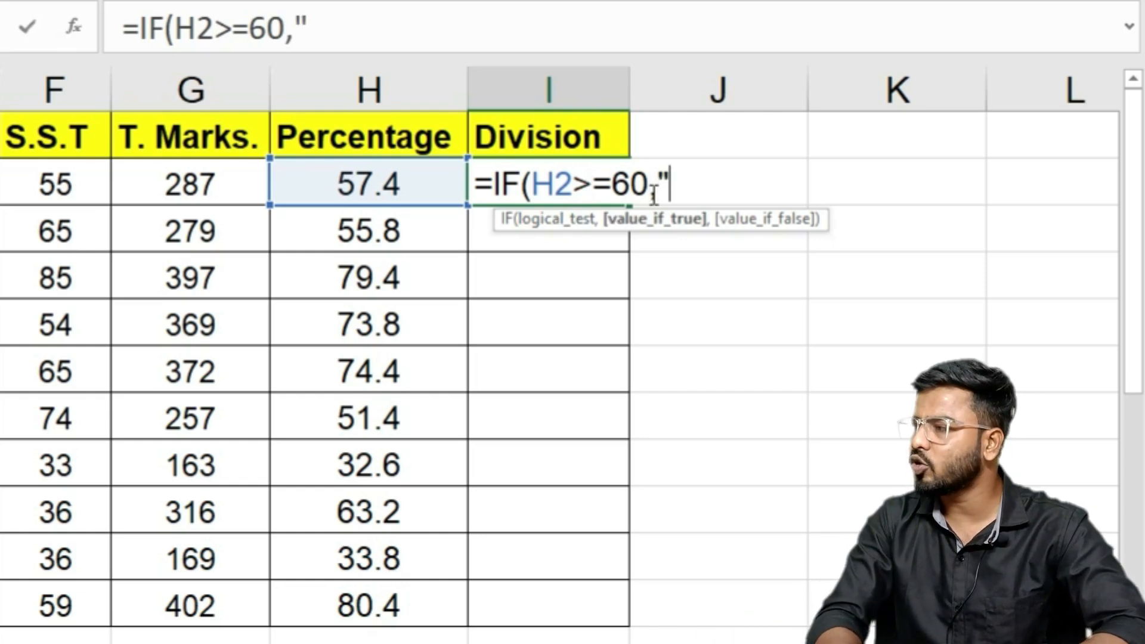
key(BackSpace)
text(First")
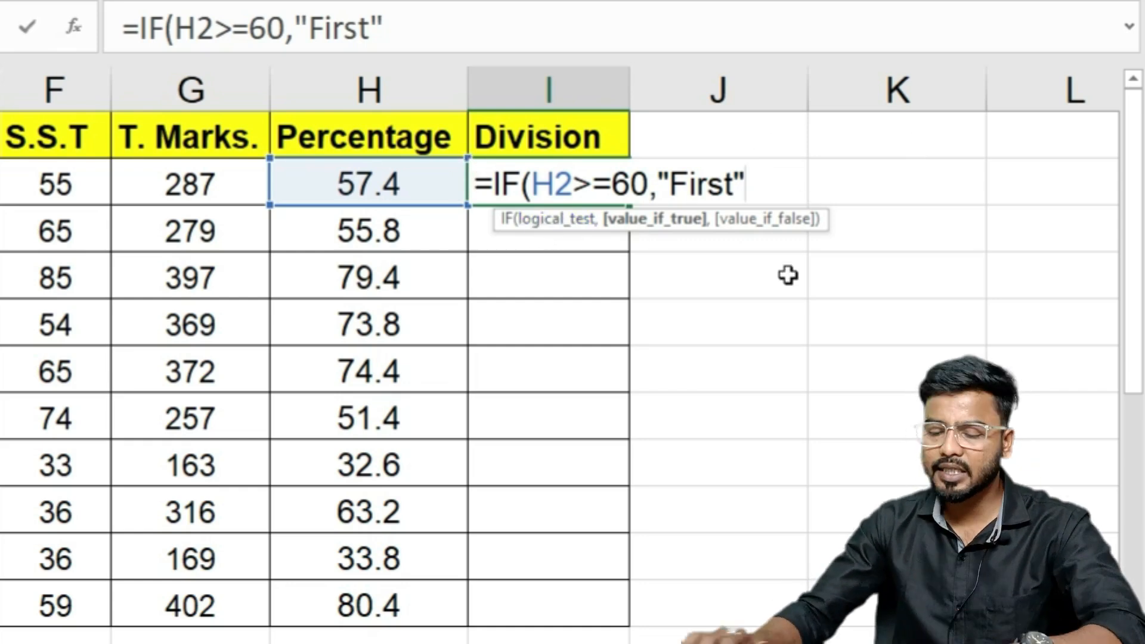
text(,)
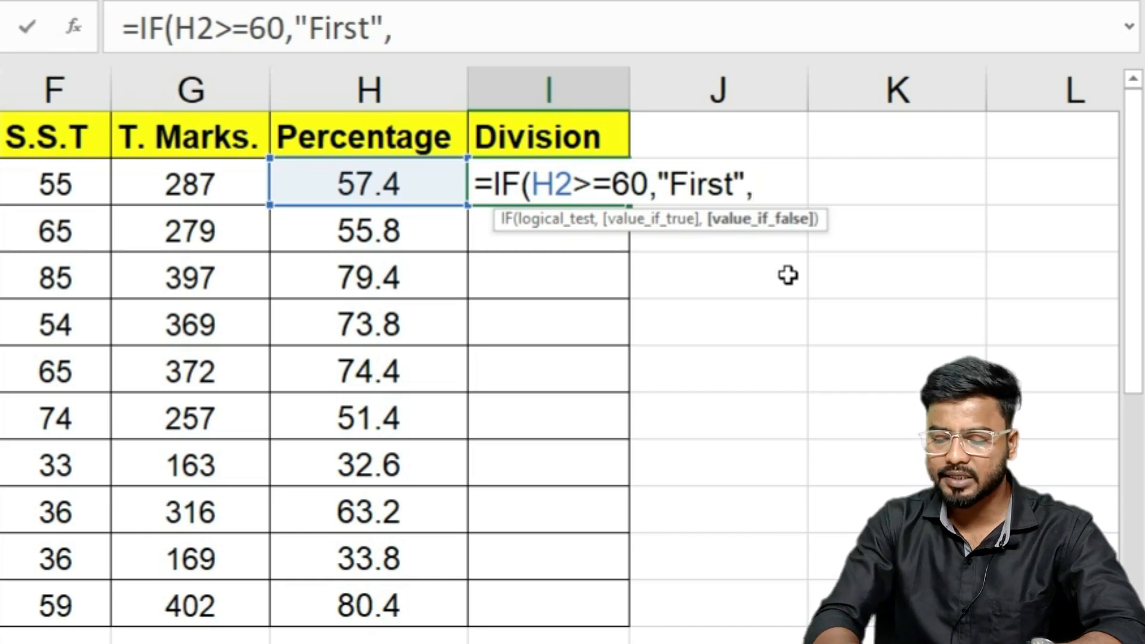
text(if)
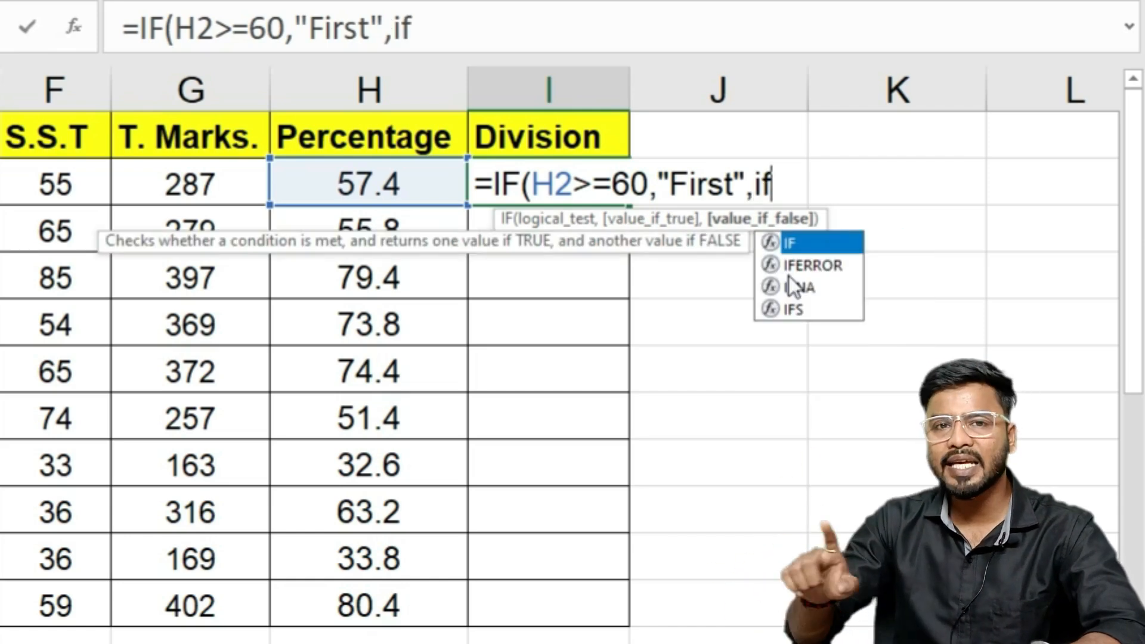
Step: Complete the nested IFs: "Second" at H2>=45, "Third" at H2>=33, "fail" below 33, and enter it
key(Tab)
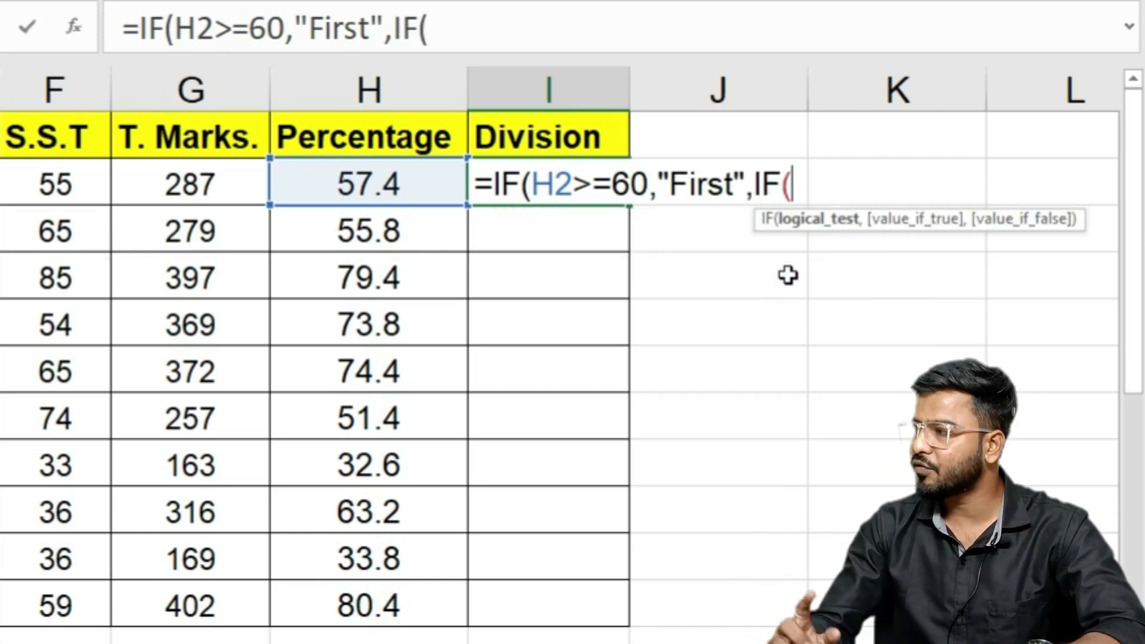
click(362, 184)
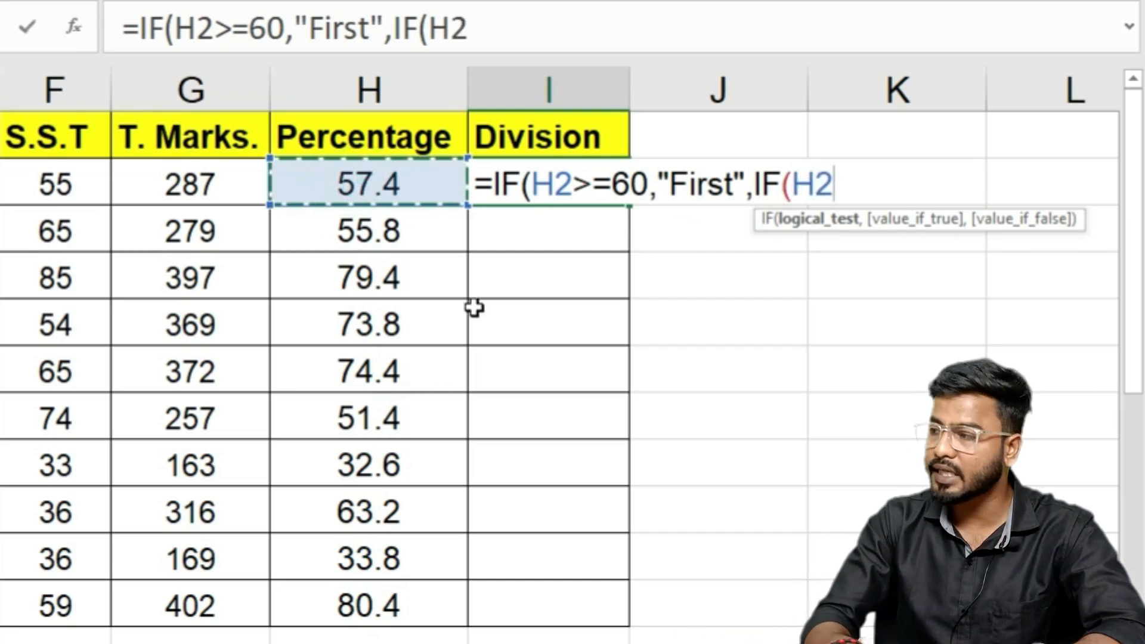
text(>=)
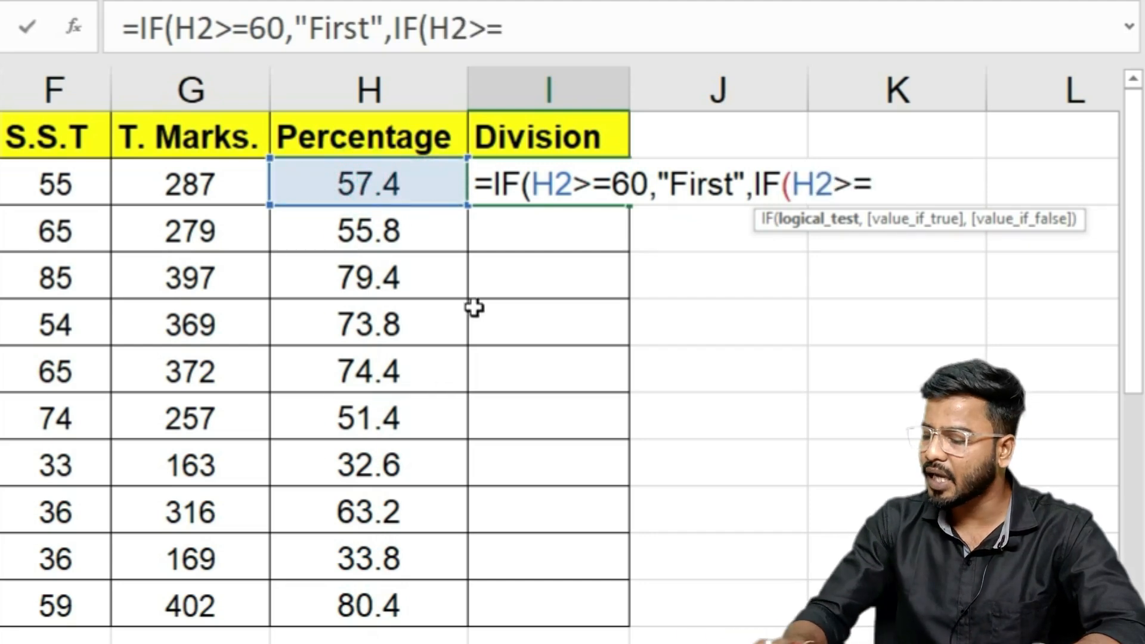
text(45,"Se)
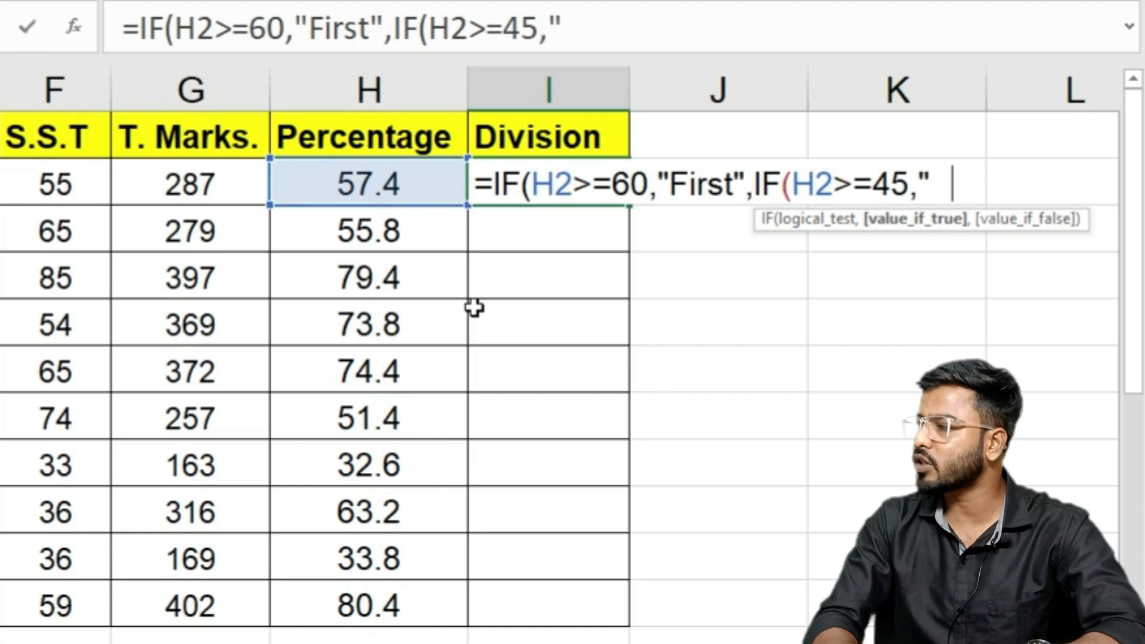
text(cond",if)
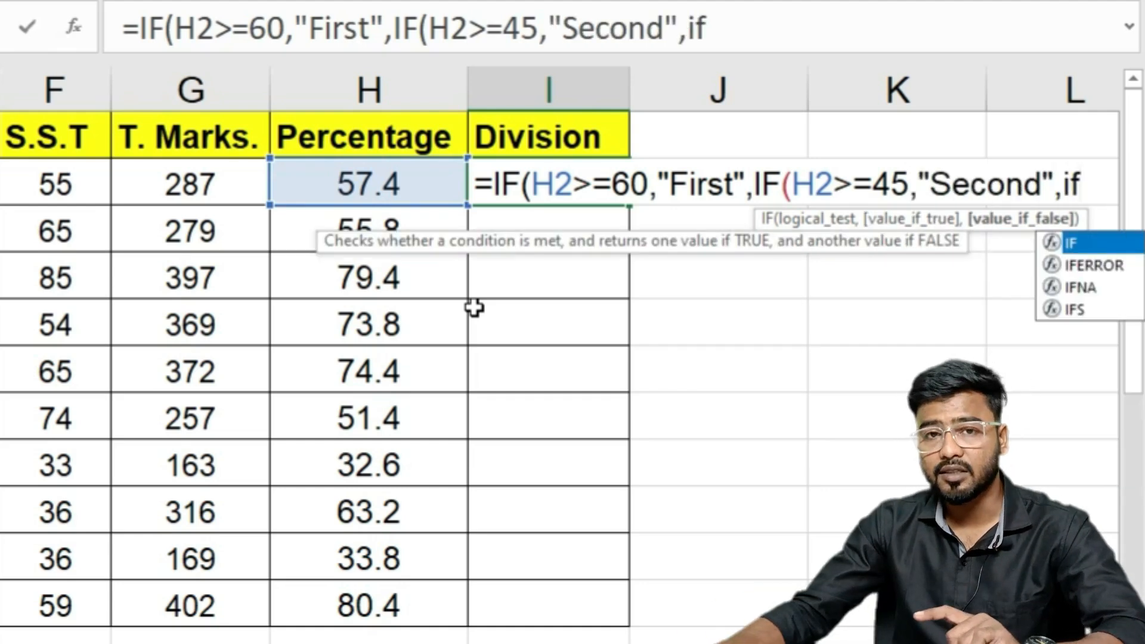
key(Tab)
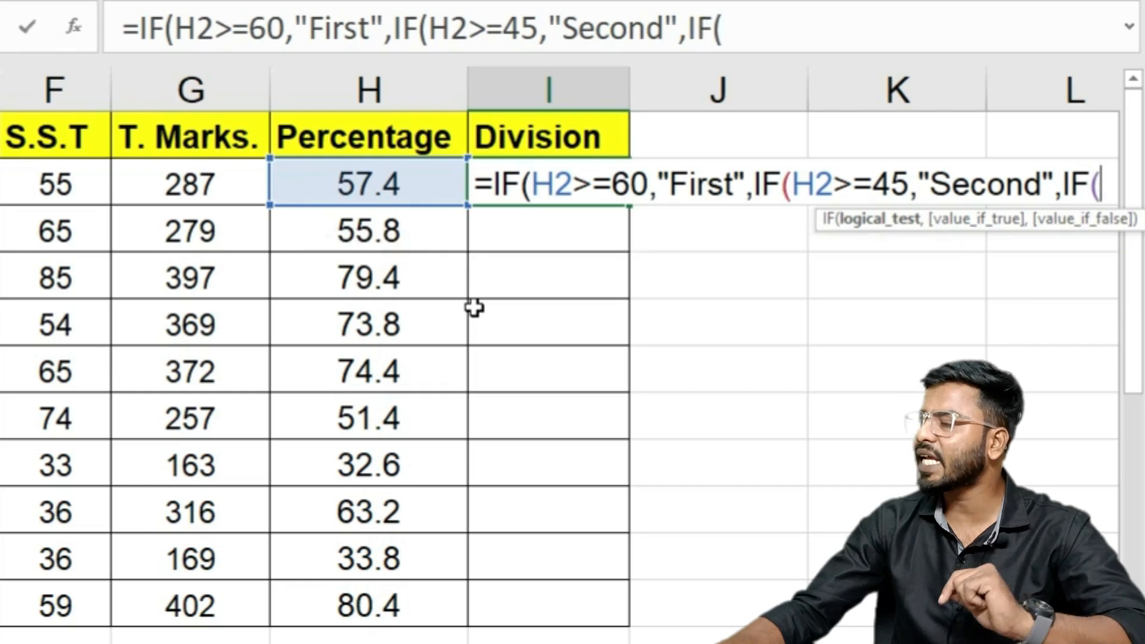
click(372, 186)
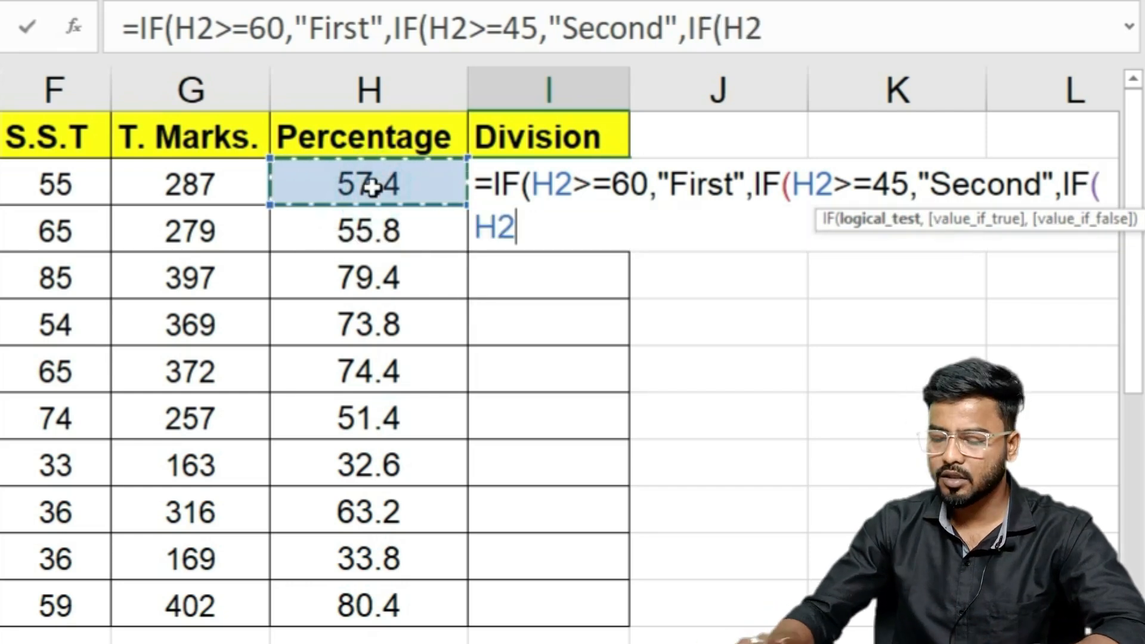
text(>=)
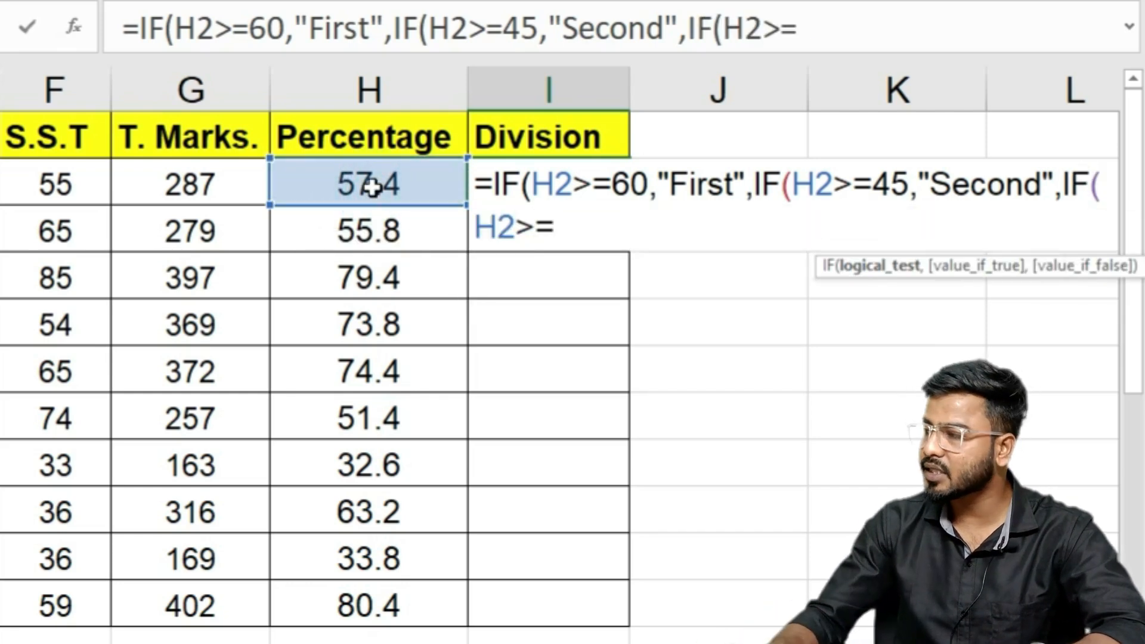
text(33,"Third")
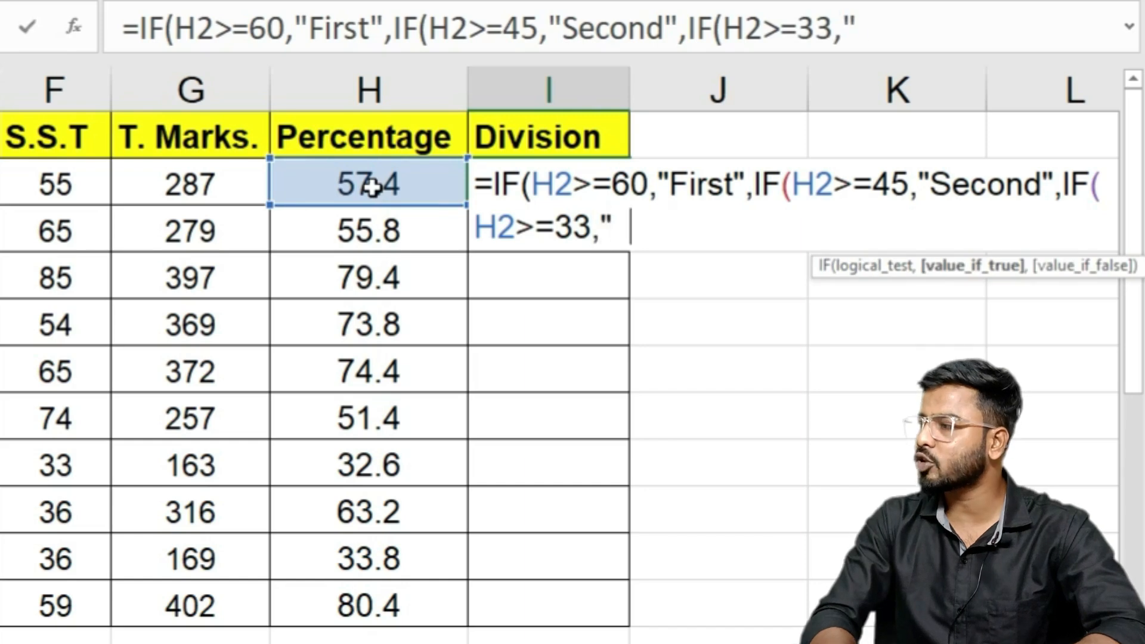
text(,)
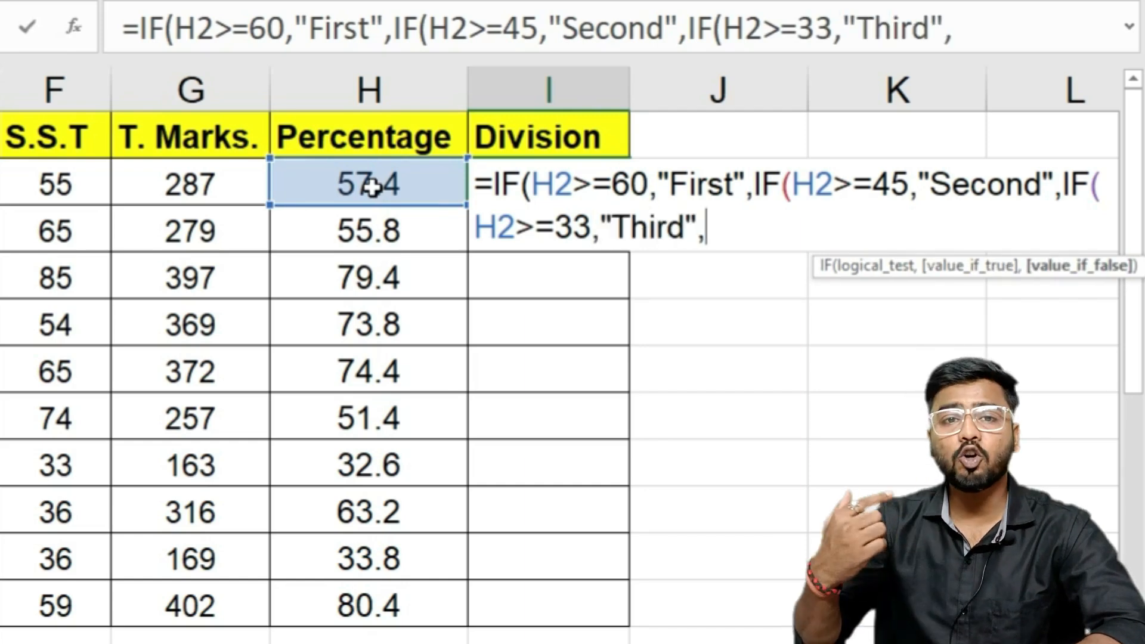
text(if)
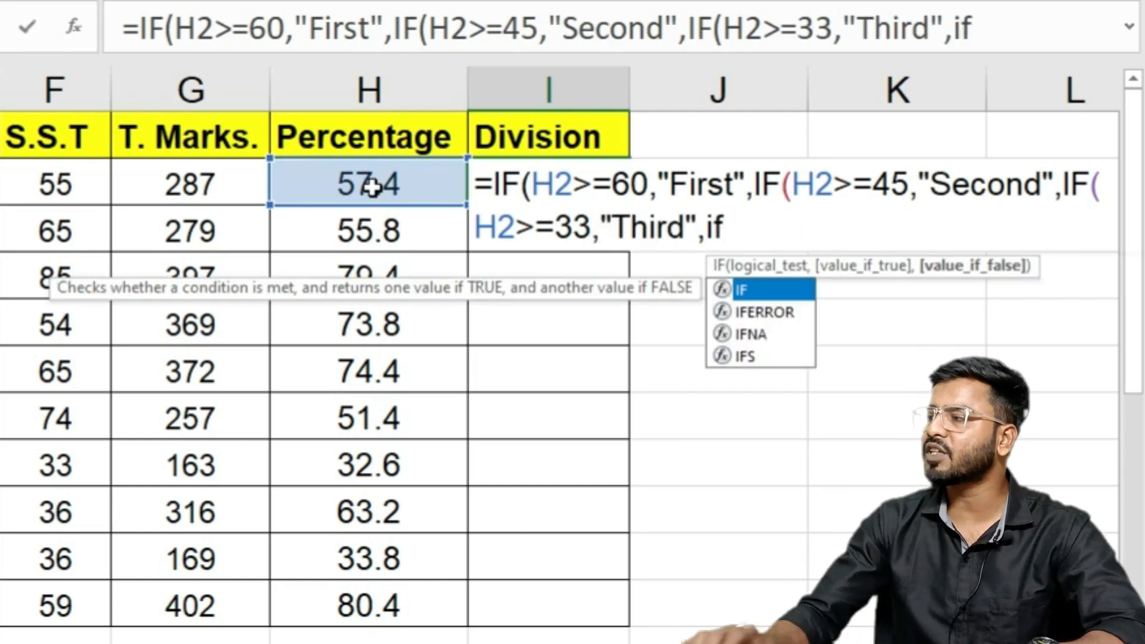
key(Tab)
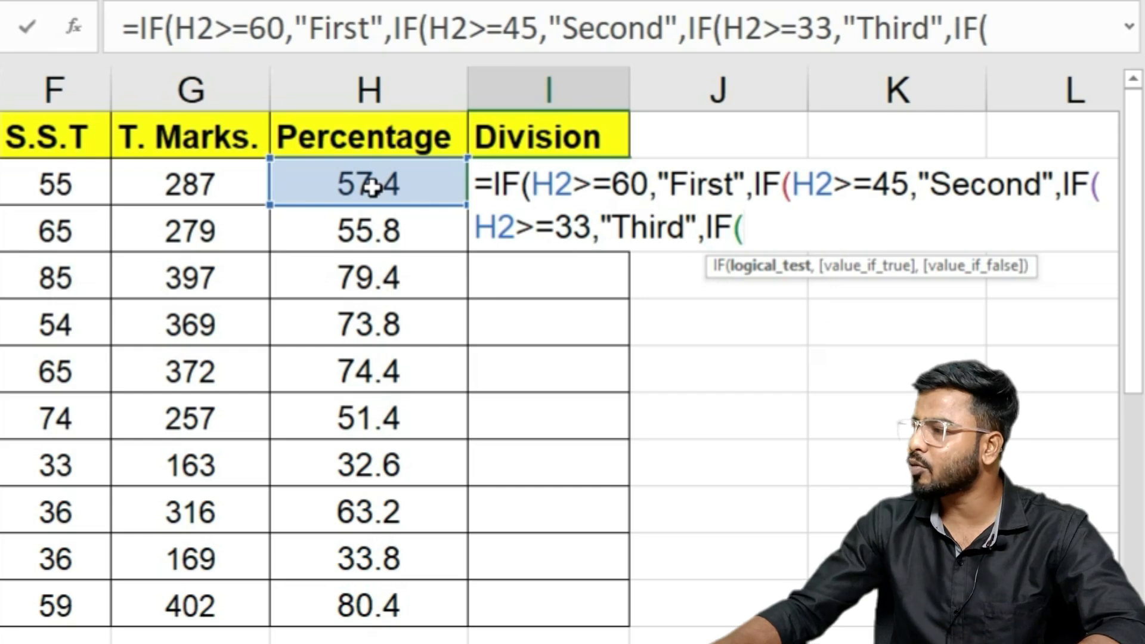
click(372, 187)
text(<)
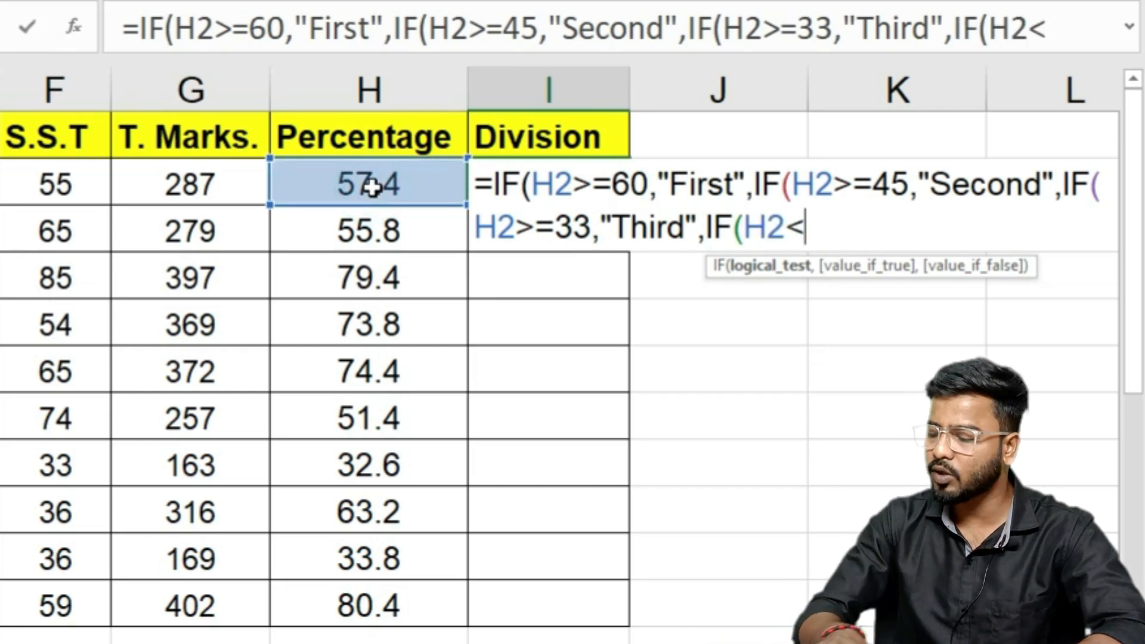
text(33,"fail")
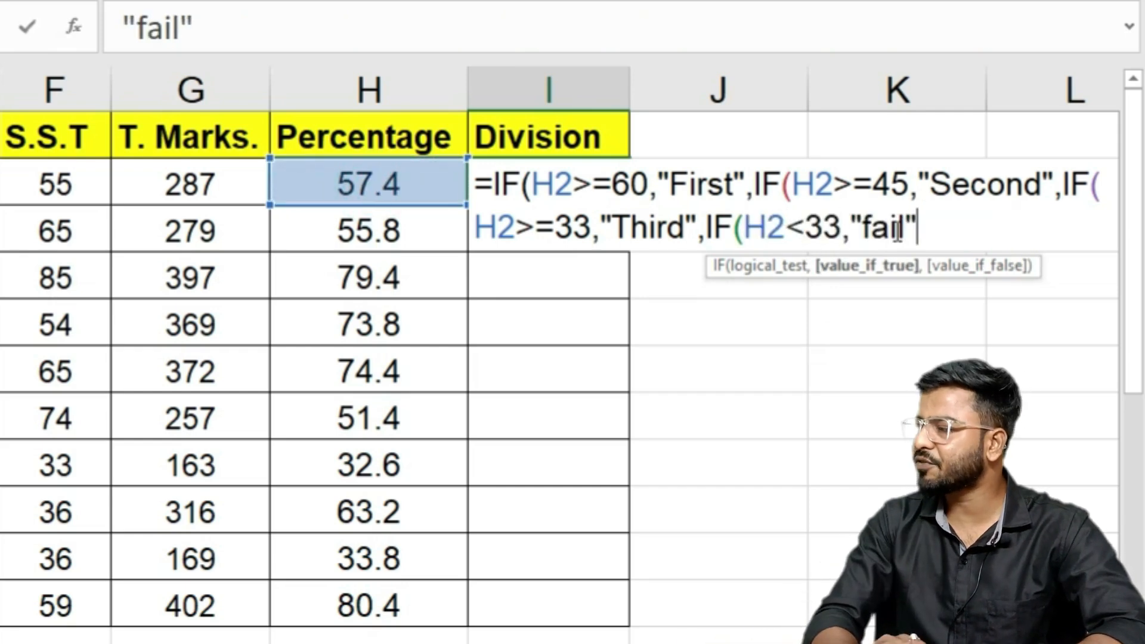
text())
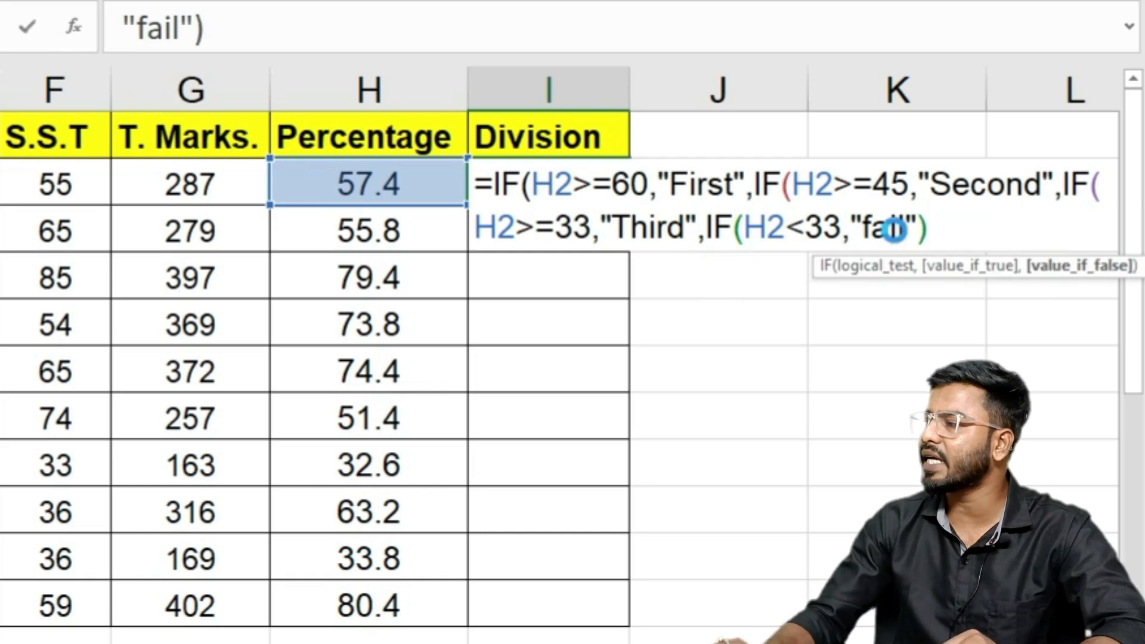
key(Return)
key(Return)
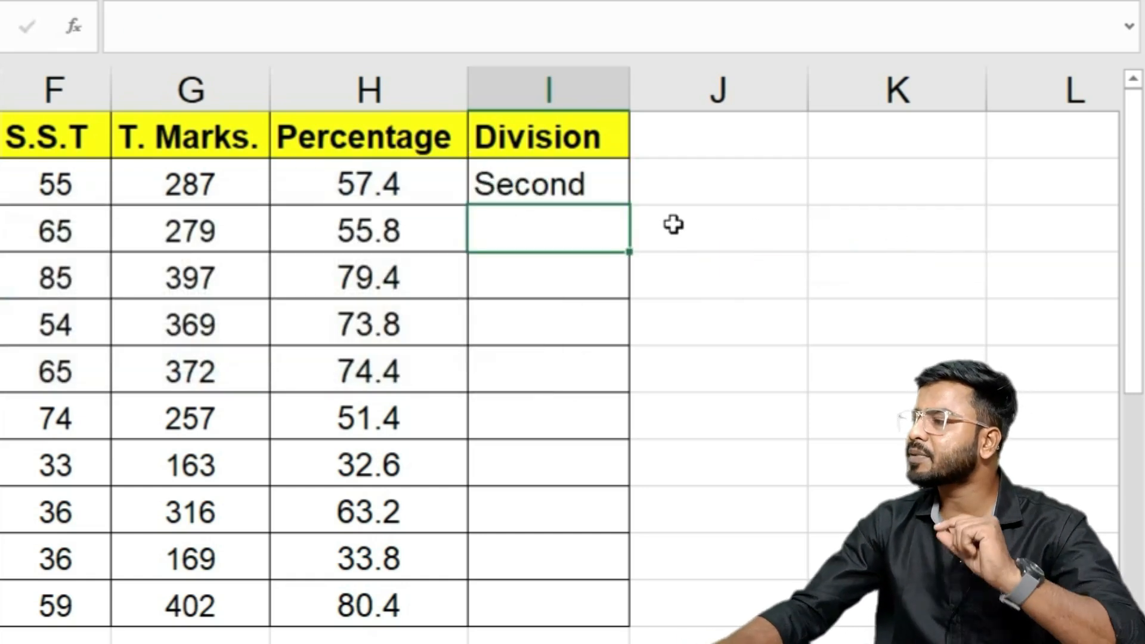
Step: Fill the Division formula down to I11 and review its First and Second branches in the formula bar
click(598, 190)
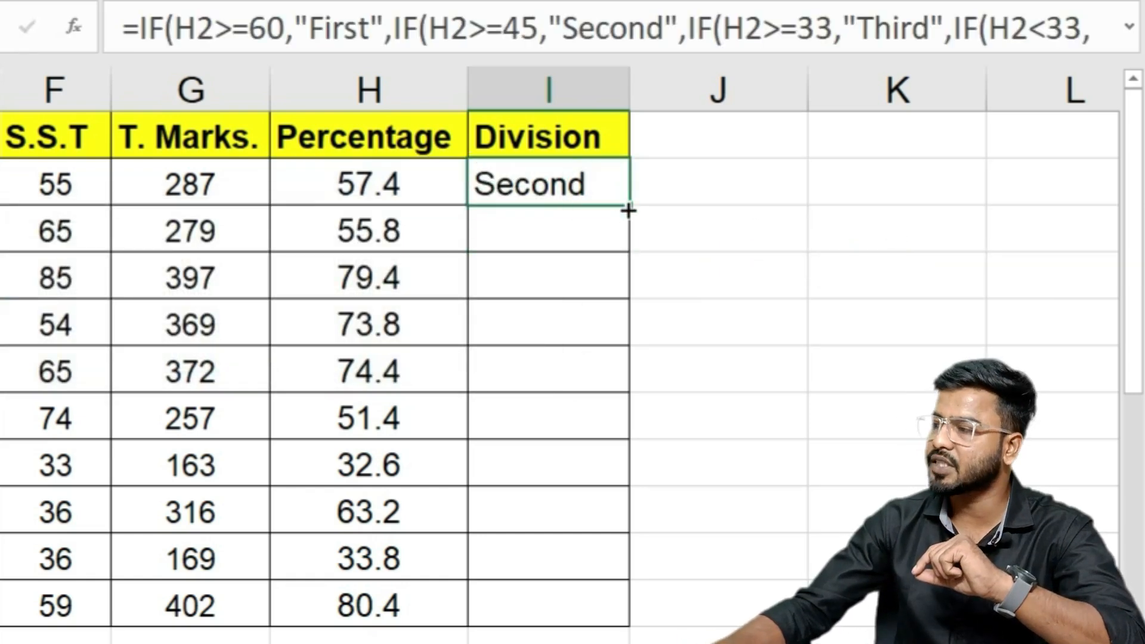
drag(627, 210, 620, 624)
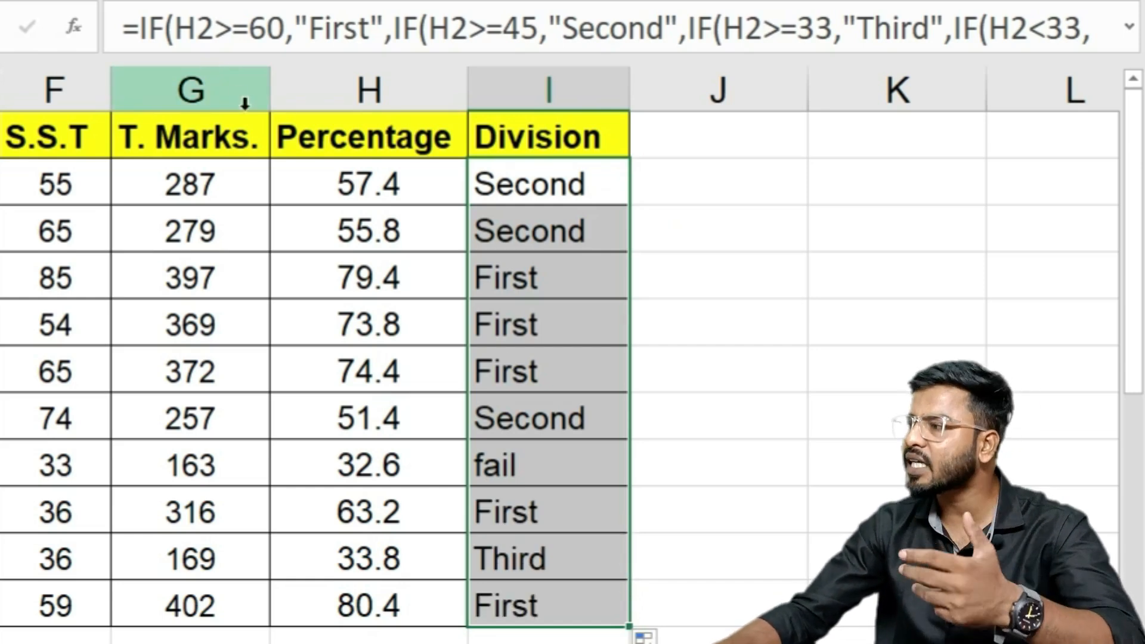
click(138, 28)
drag(138, 28, 695, 26)
click(412, 18)
click(698, 27)
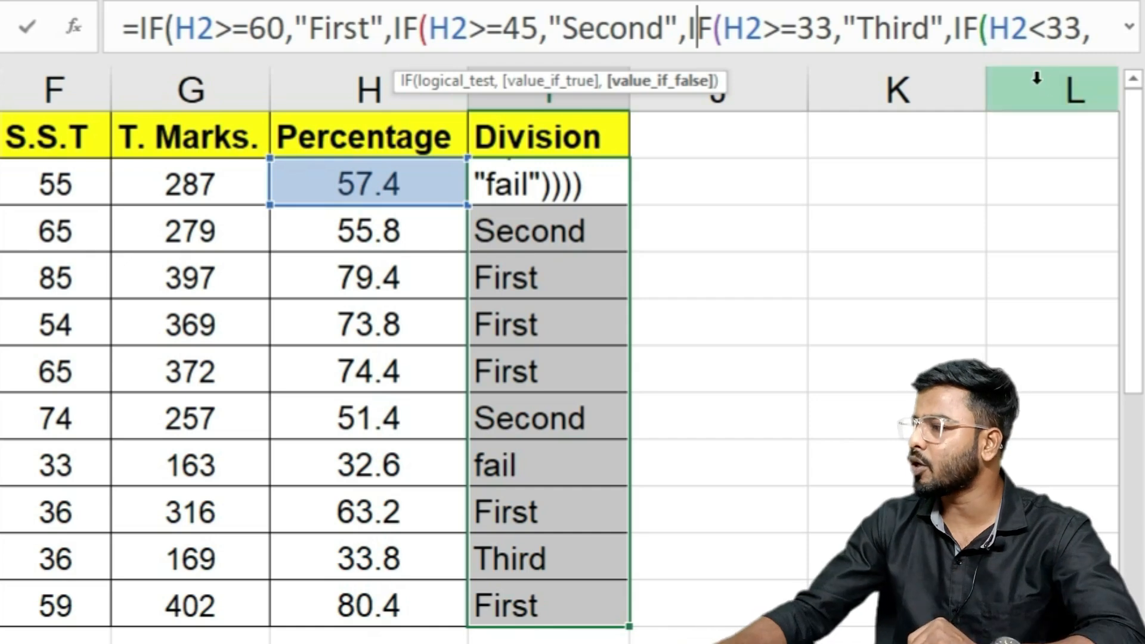
click(569, 186)
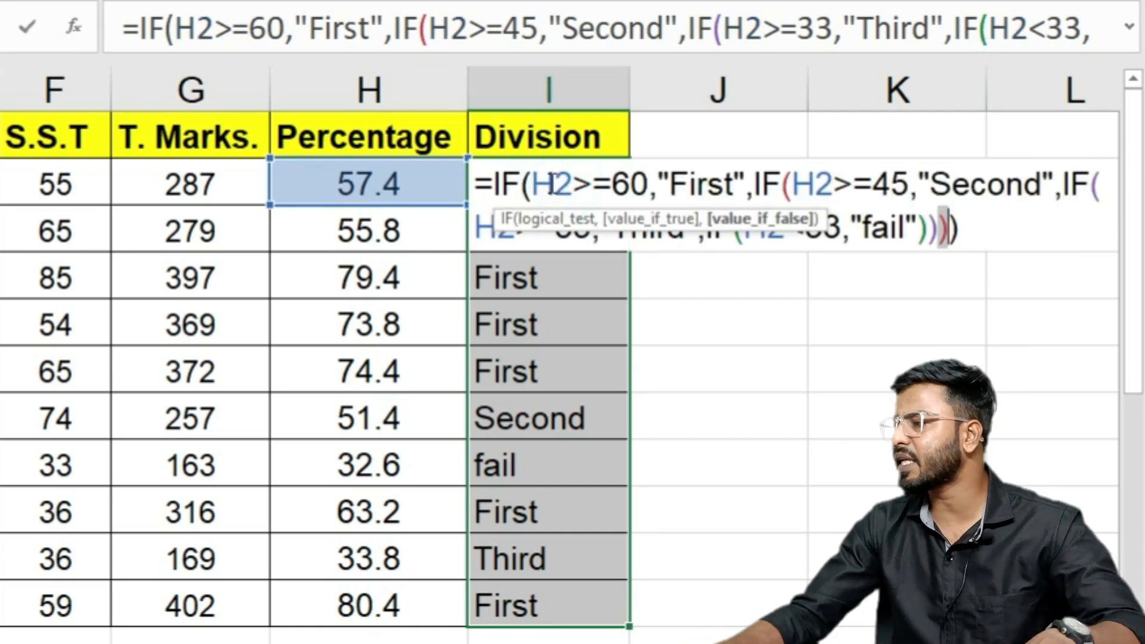
key(ctrl+Return)
Step: Delete the Division results in I2:I11
drag(511, 170, 499, 602)
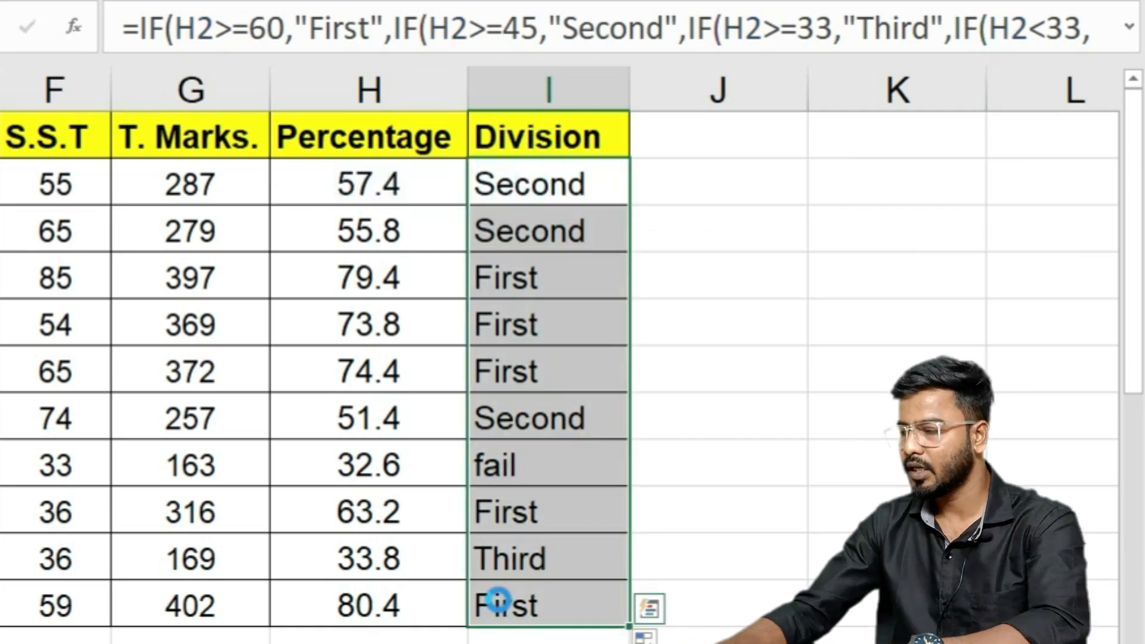
key(Delete)
click(552, 186)
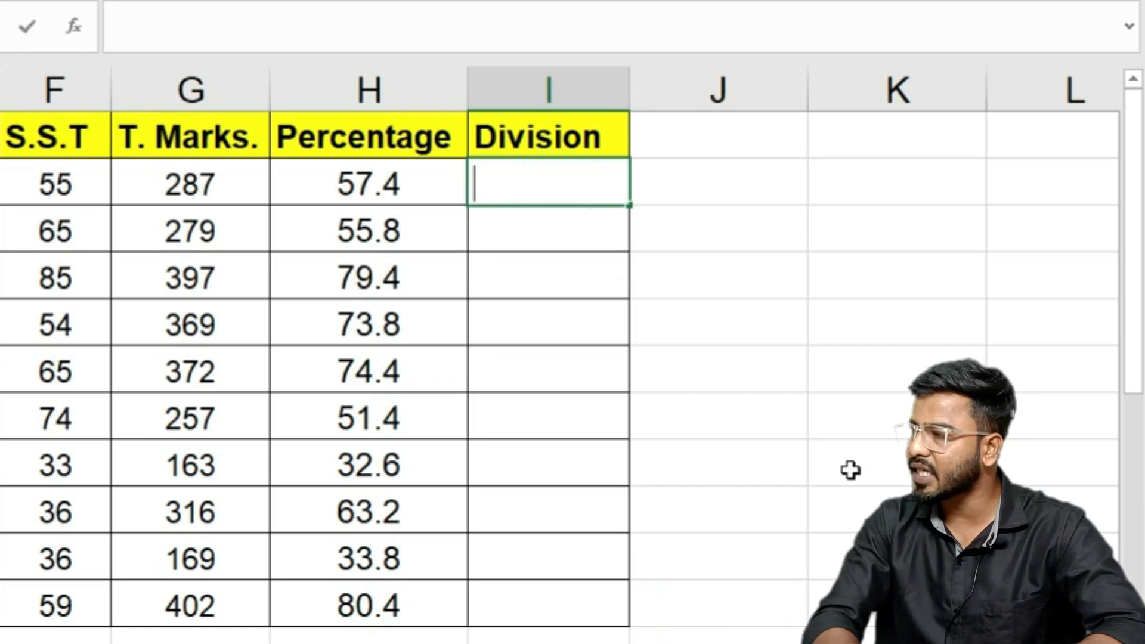
Step: Replace the stray text in I2 with =IFS( picked from the autocomplete list
text(ifs)
key(BackSpace)
key(BackSpace)
key(BackSpace)
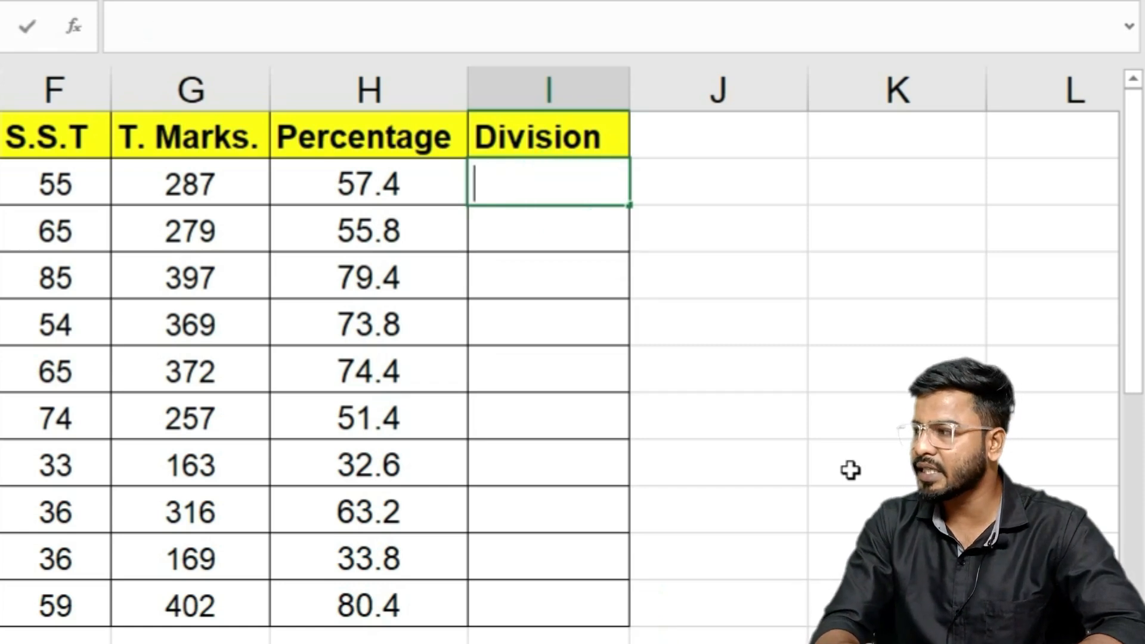
text(=ifs)
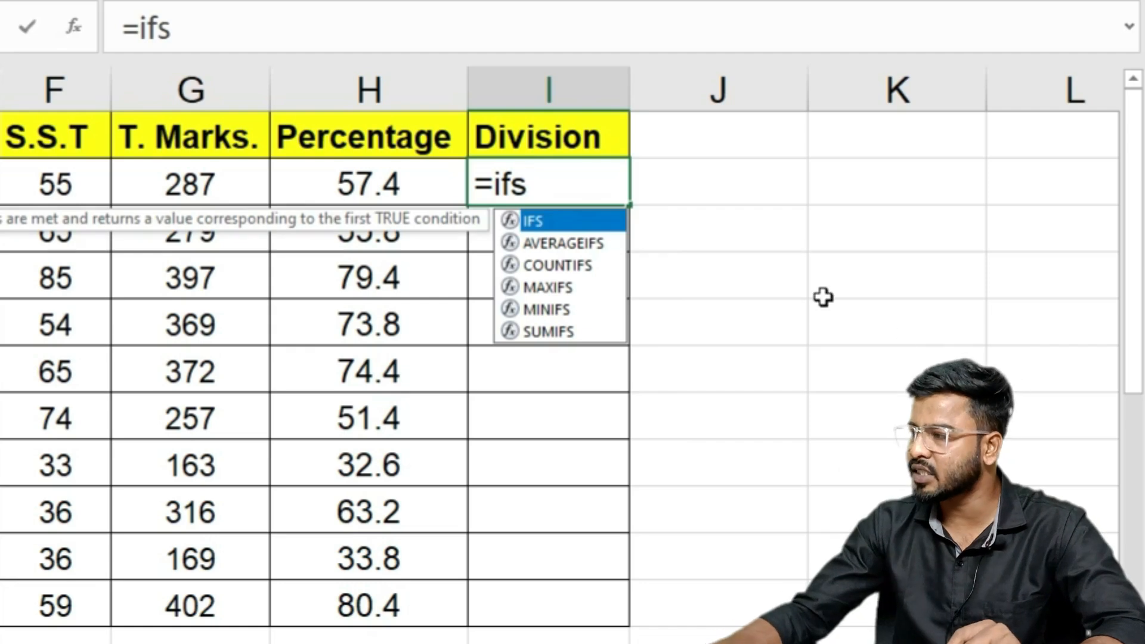
double_click(563, 222)
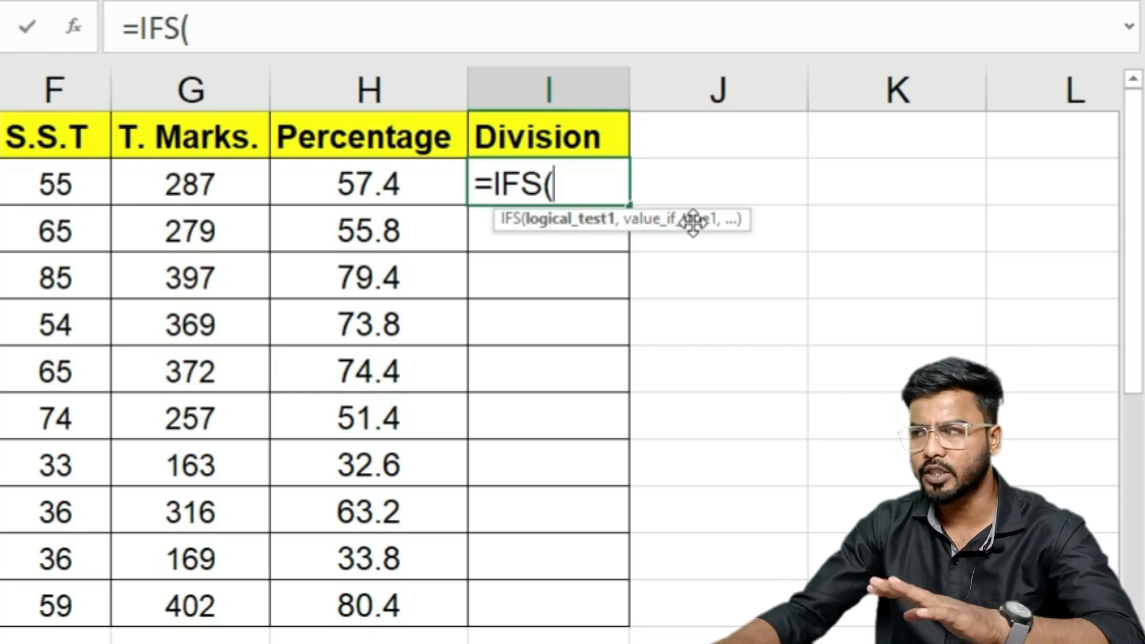
Step: Add the first IFS condition H2>=60 returning "First"
click(323, 183)
text(>=)
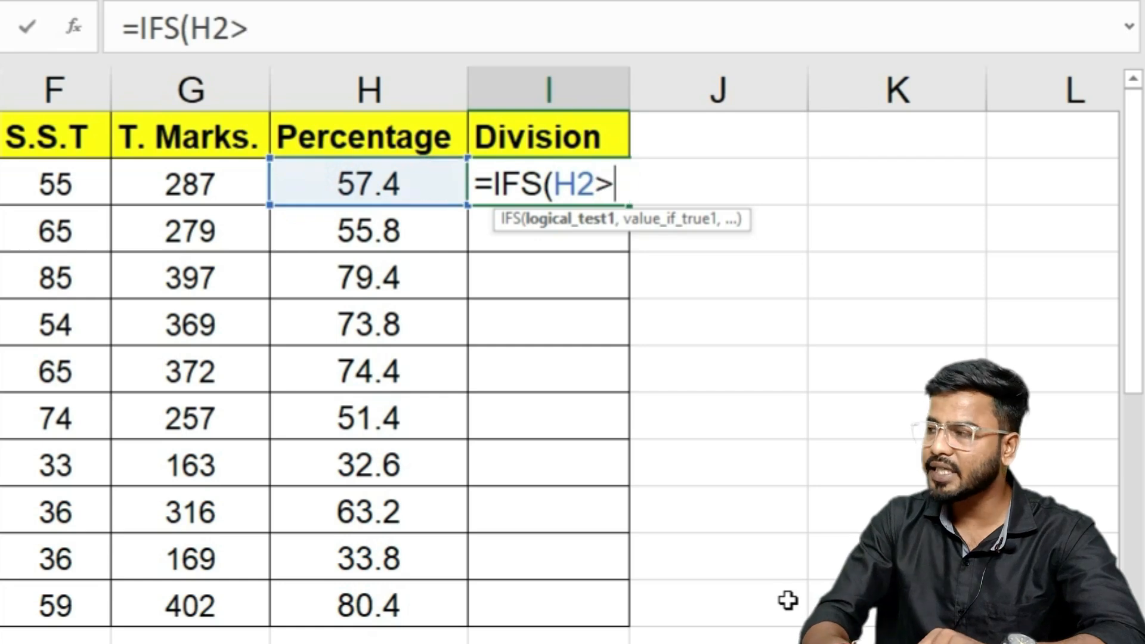
text(6)
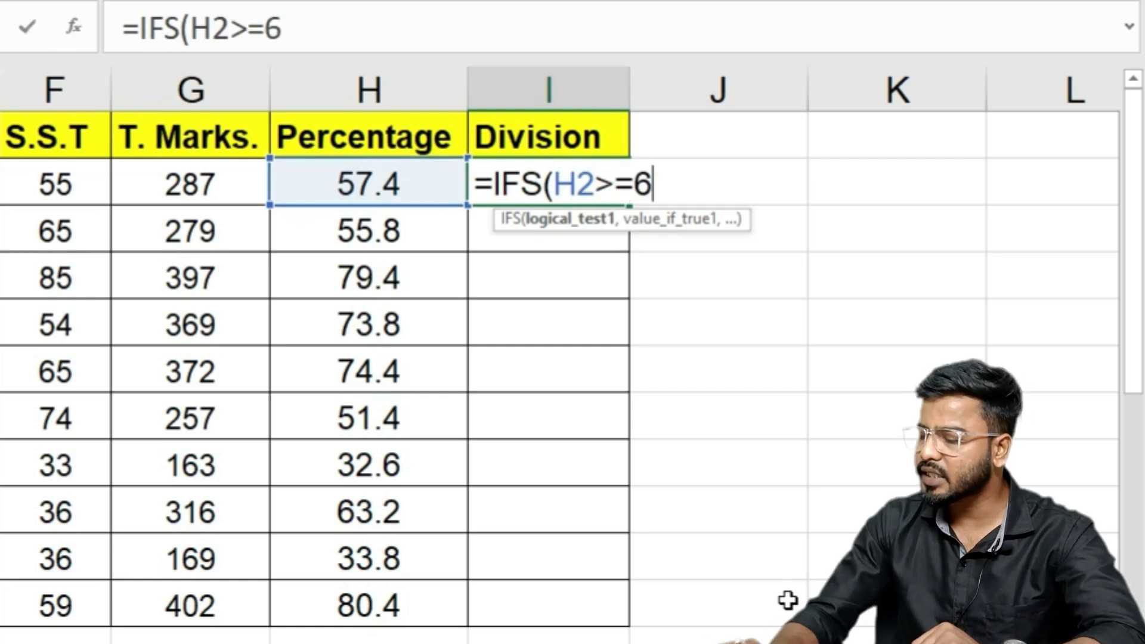
text(0,)
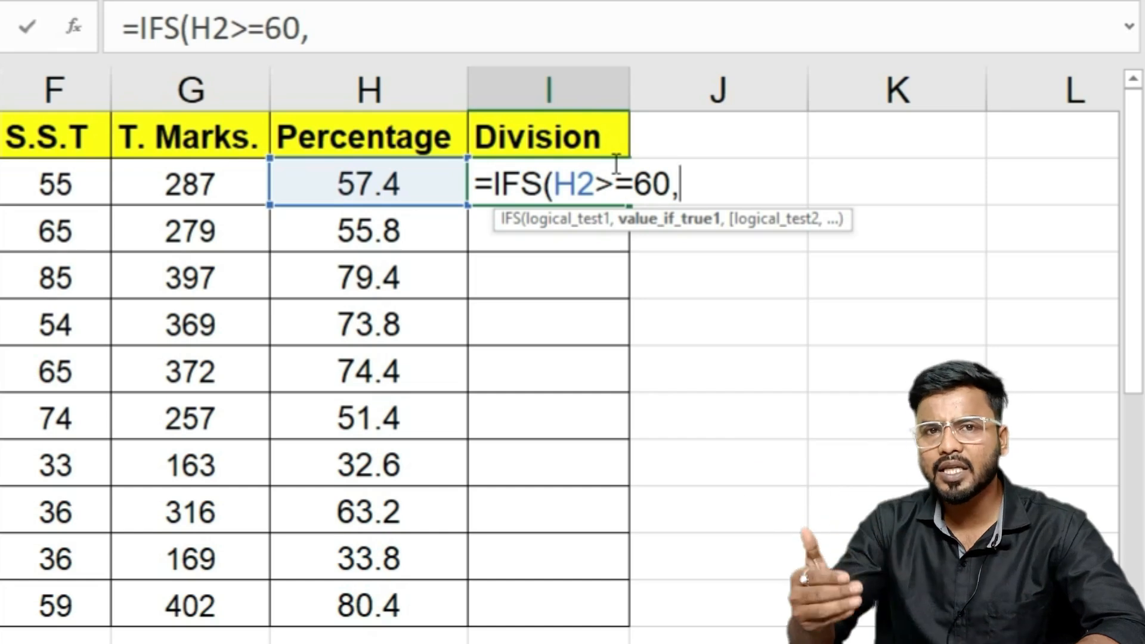
text(")
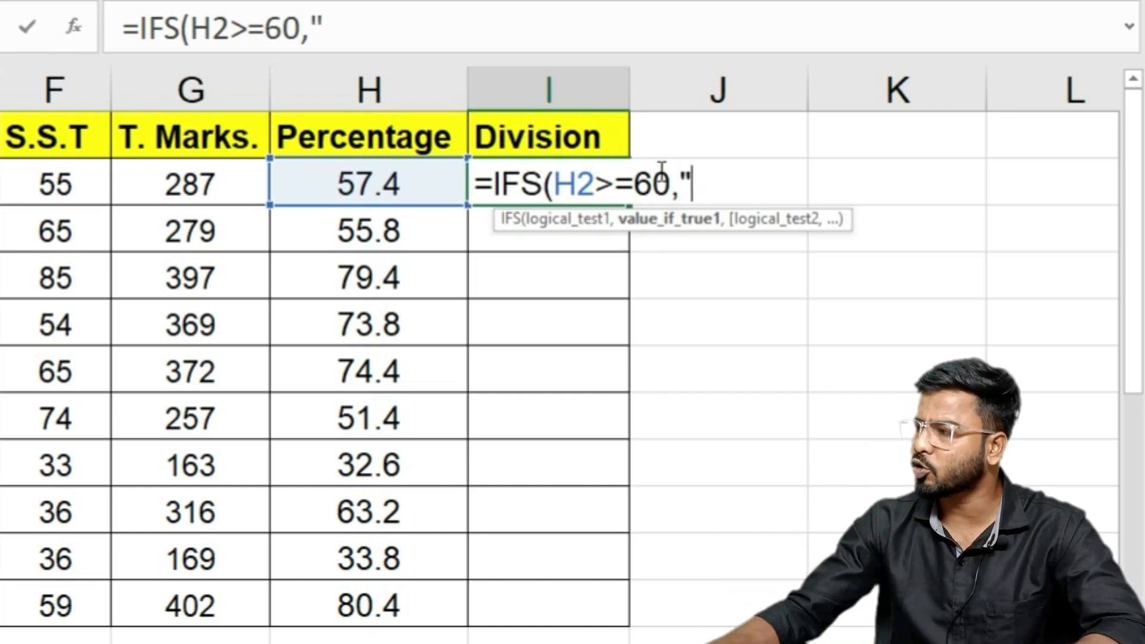
text(F)
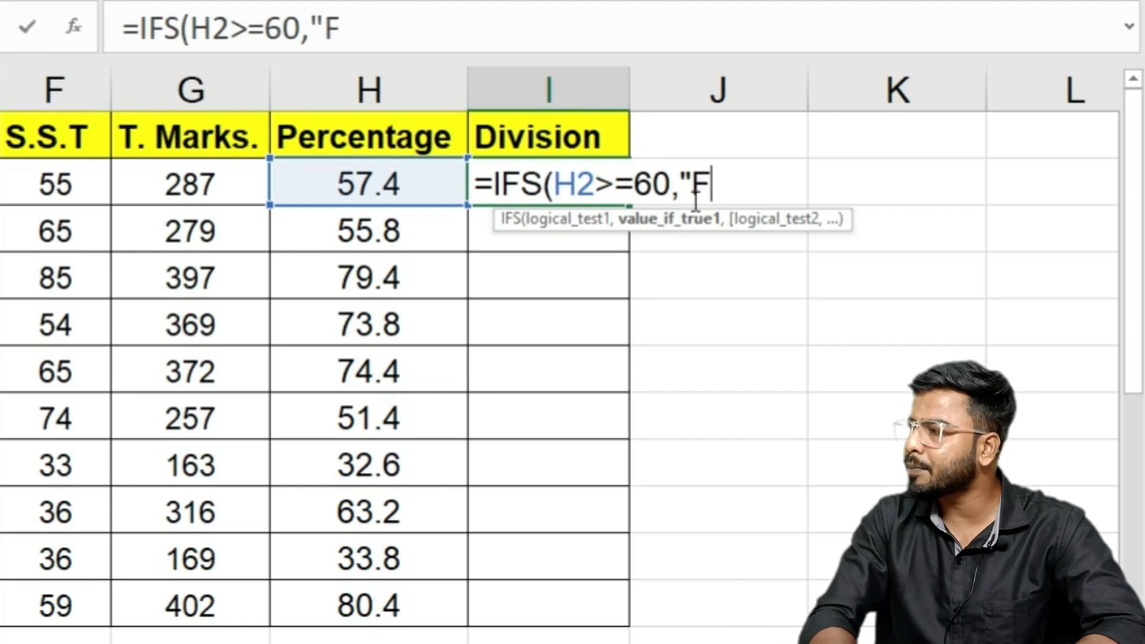
text(irst")
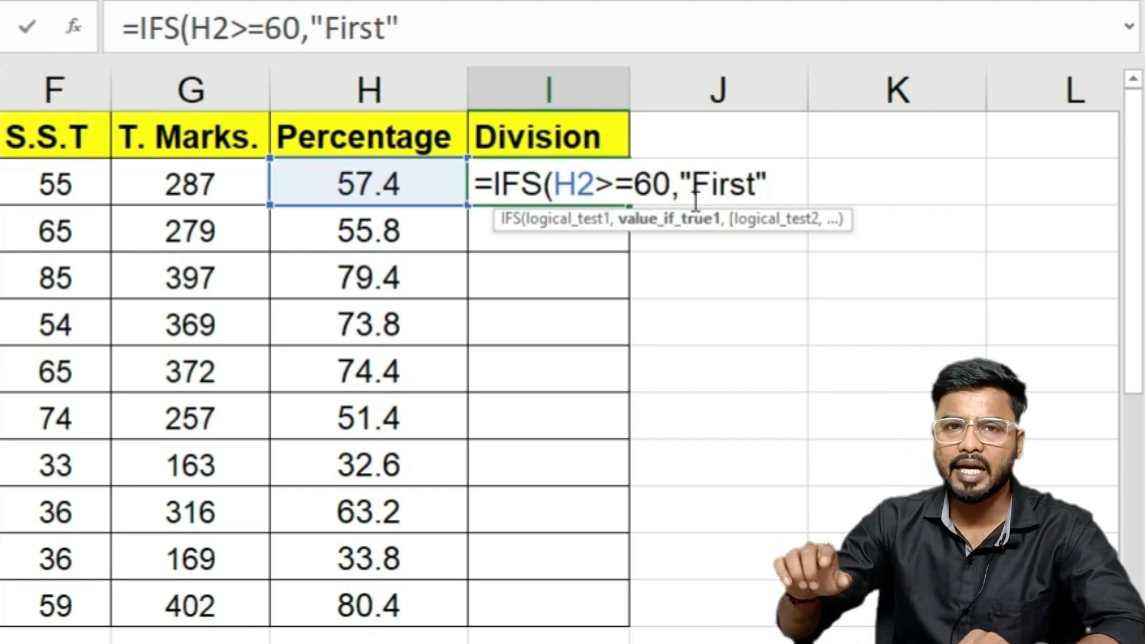
text(,)
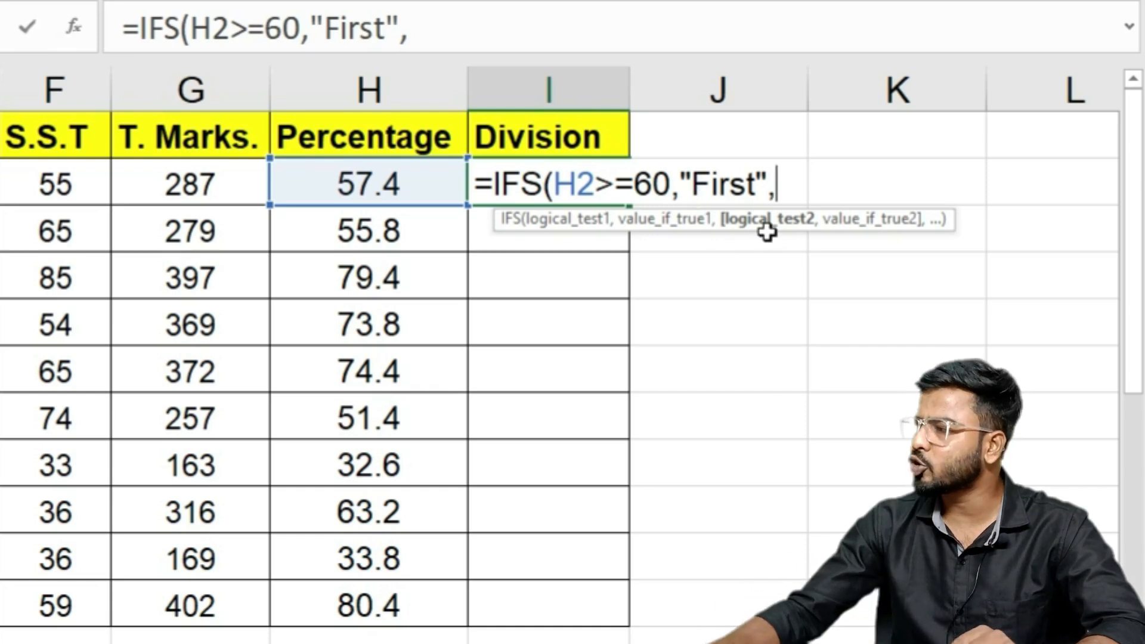
Step: Add the IFS condition H2>=45 returning "Second", fixing the typos along the way
click(351, 170)
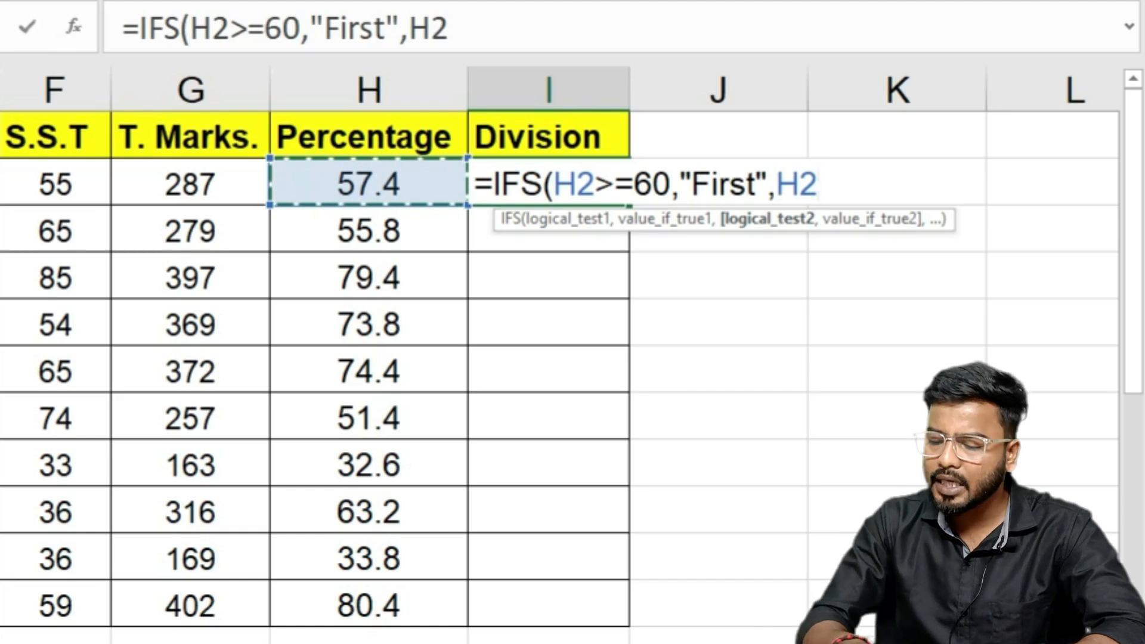
text(>)
text(=)
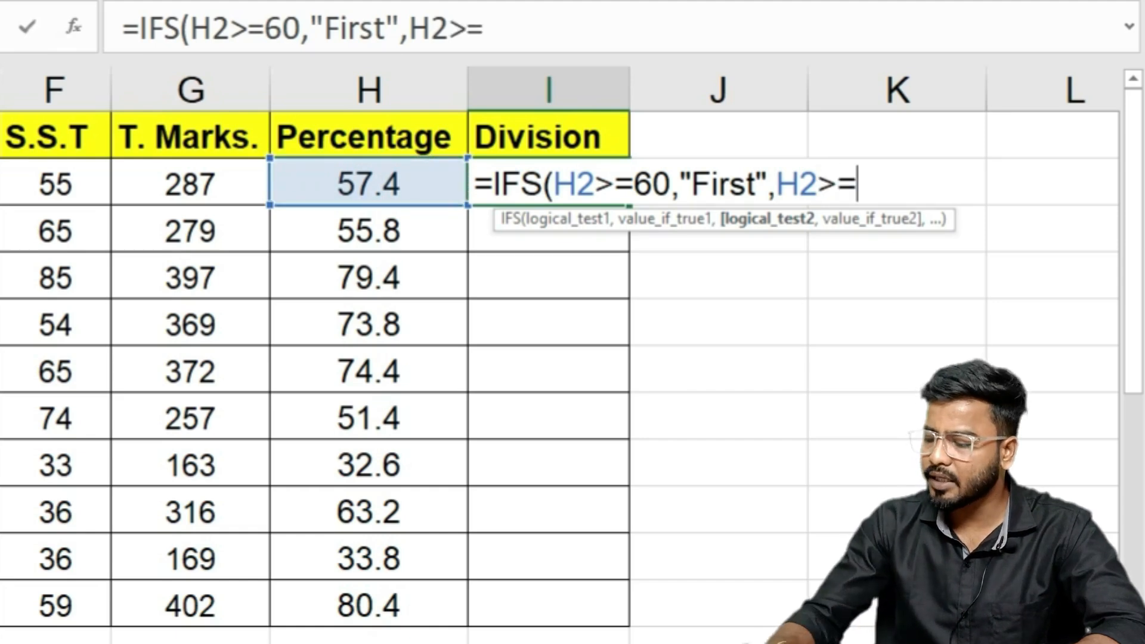
text(45k)
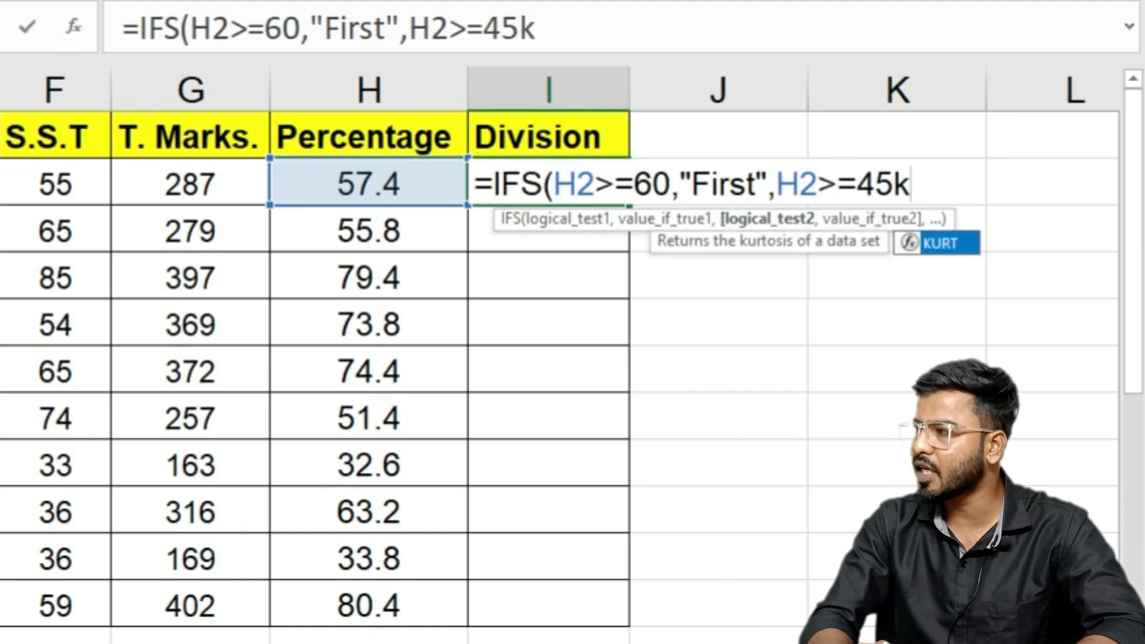
key(BackSpace)
text(,)
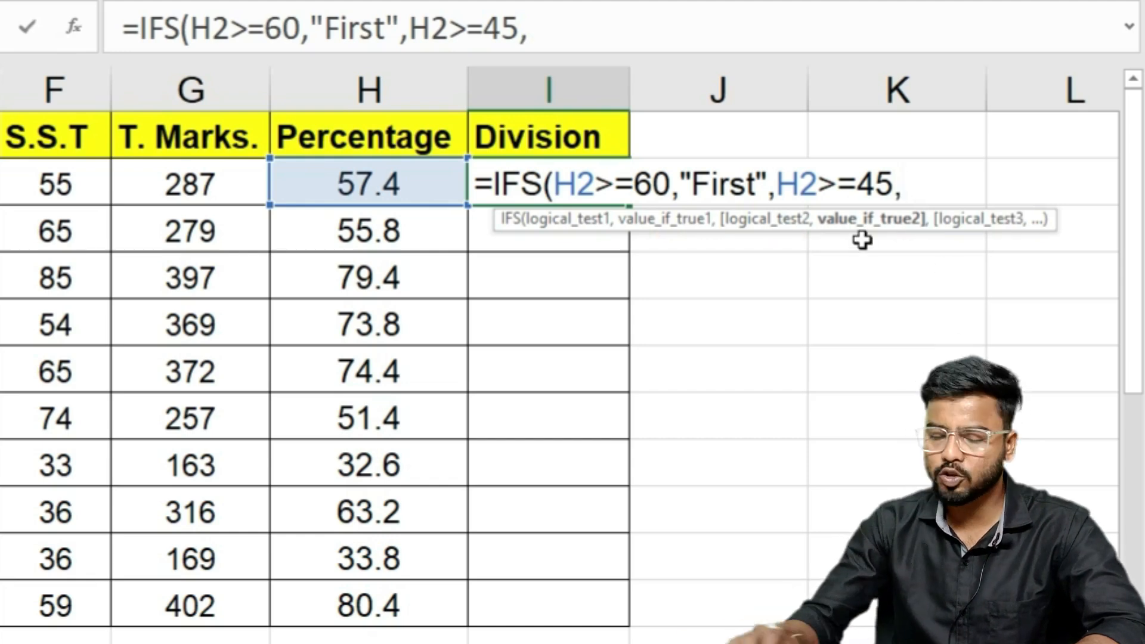
text("Secnd)
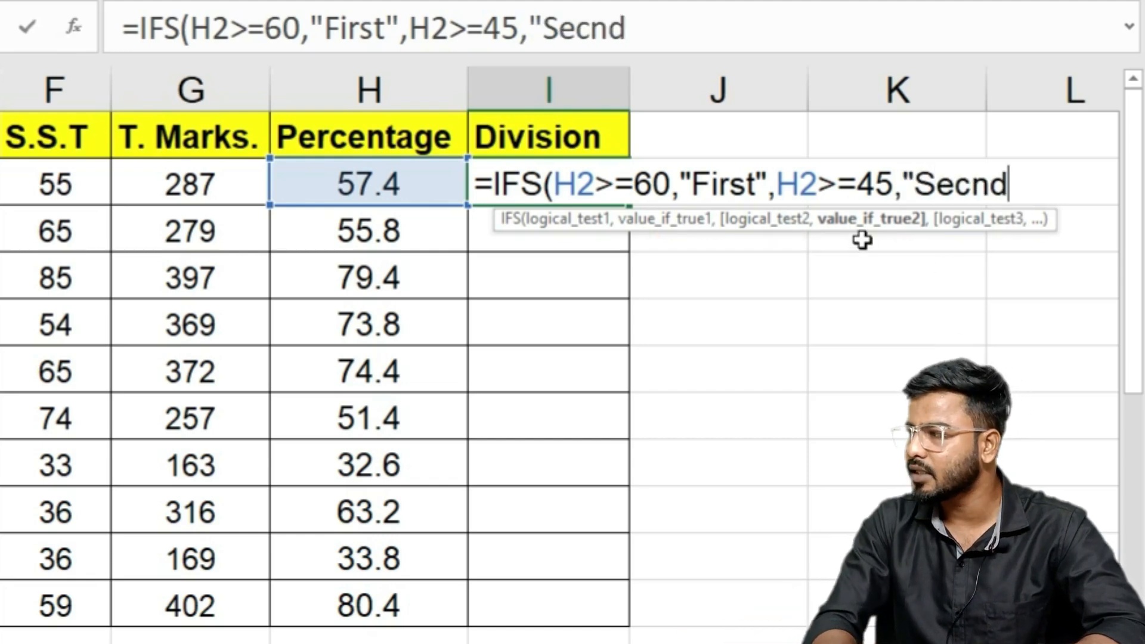
key(BackSpace)
key(BackSpace)
text(ond",)
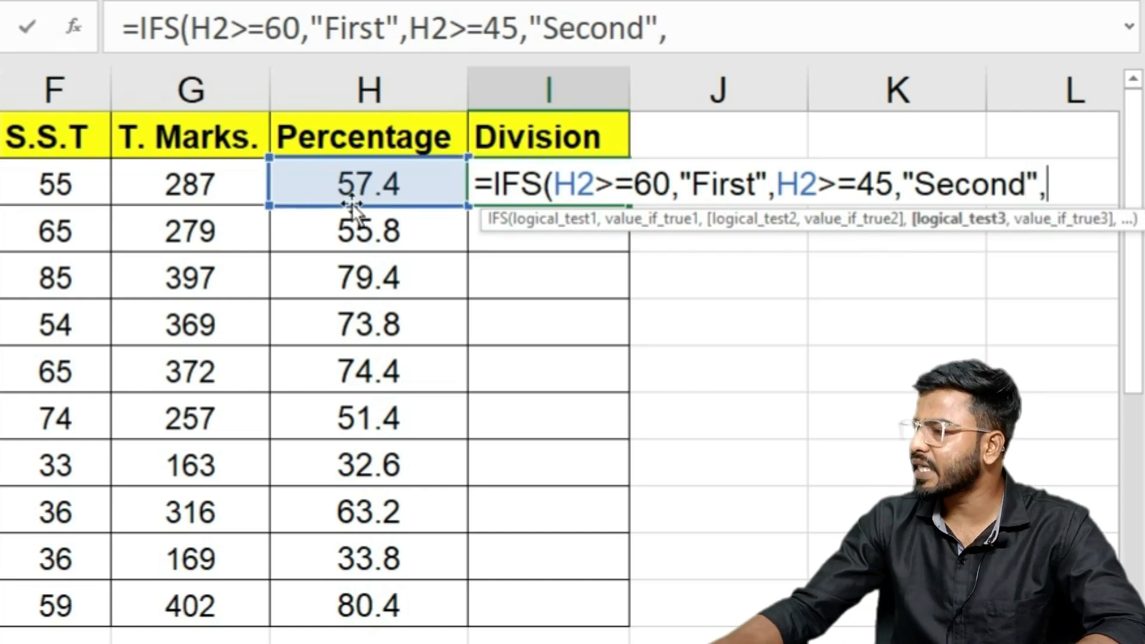
Step: Add "Third" for H2>=33 and "Fail" for H2<33, then close and enter the IFS formula
click(356, 177)
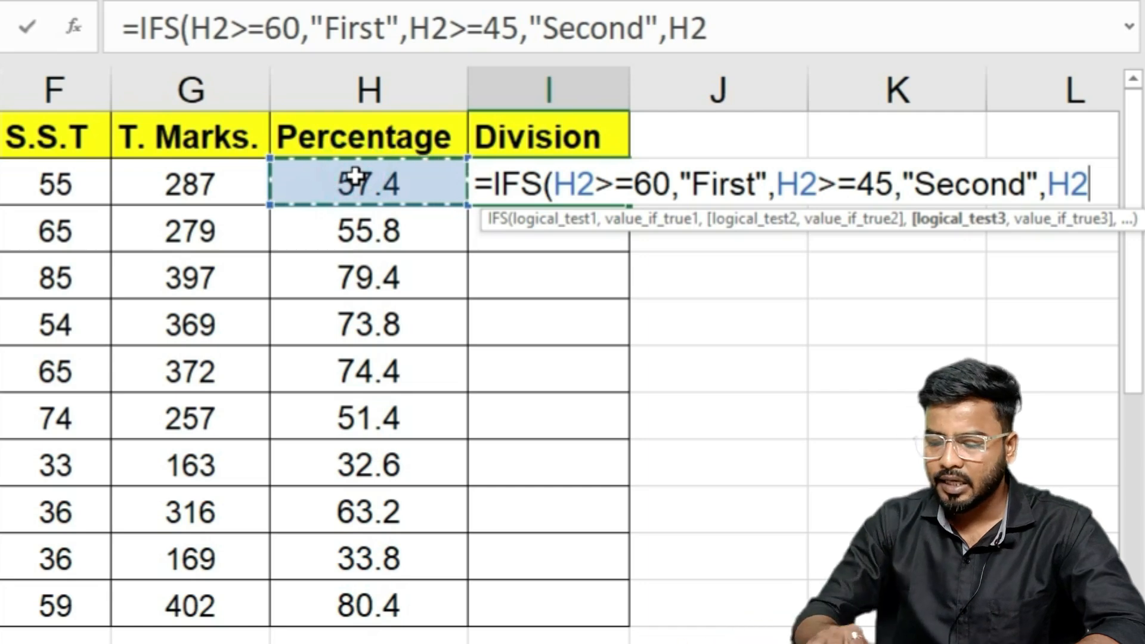
text(>=33)
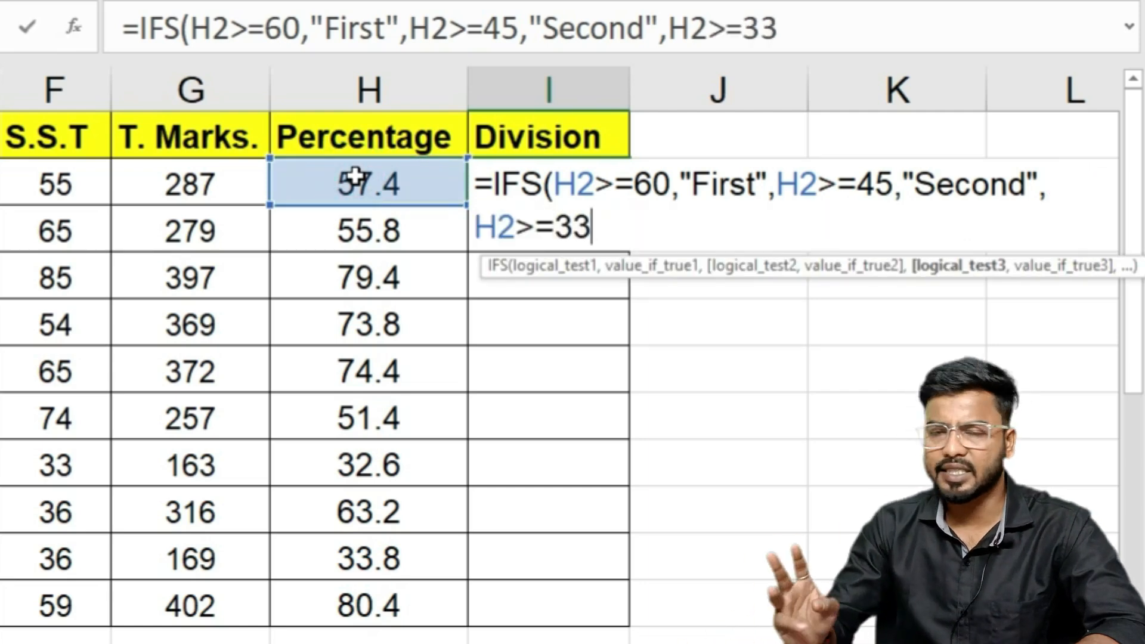
text(,)
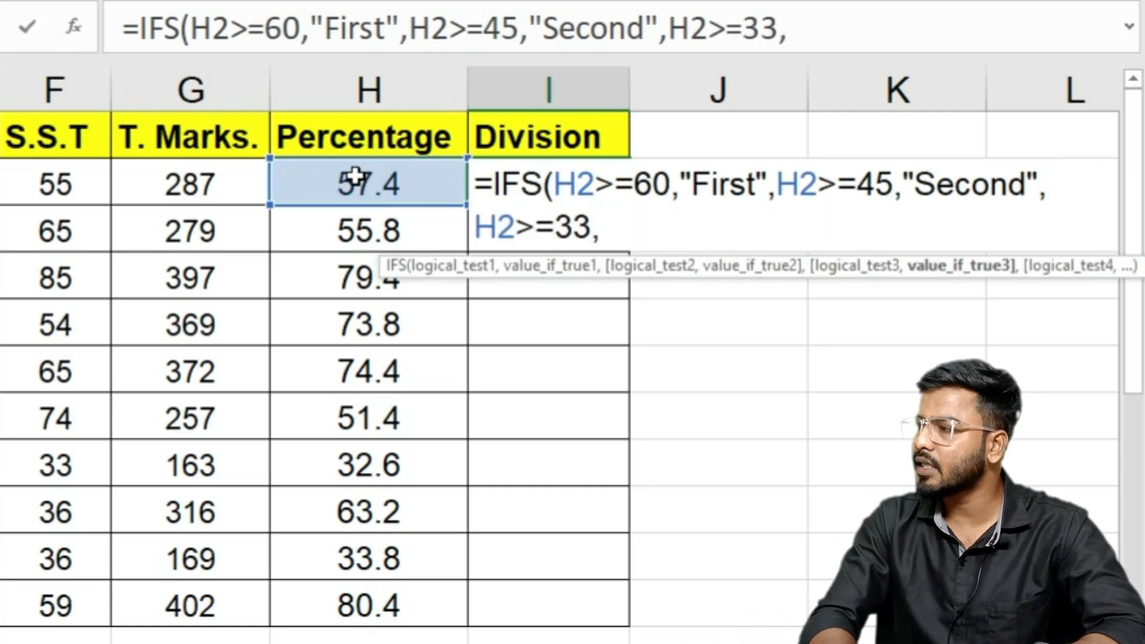
text("Thir)
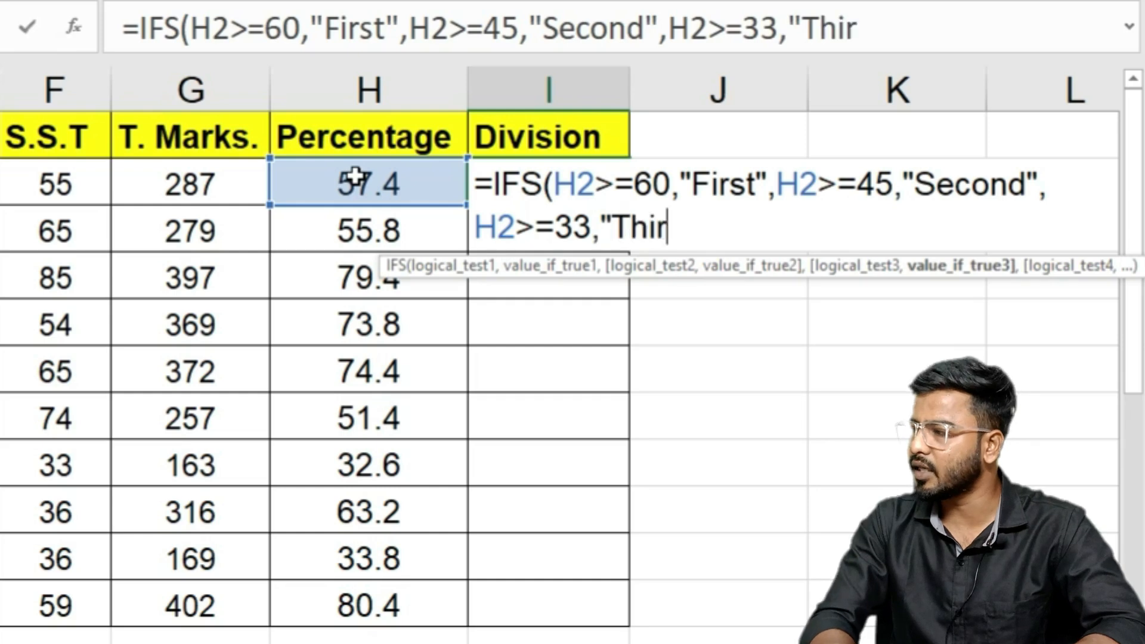
text(d",)
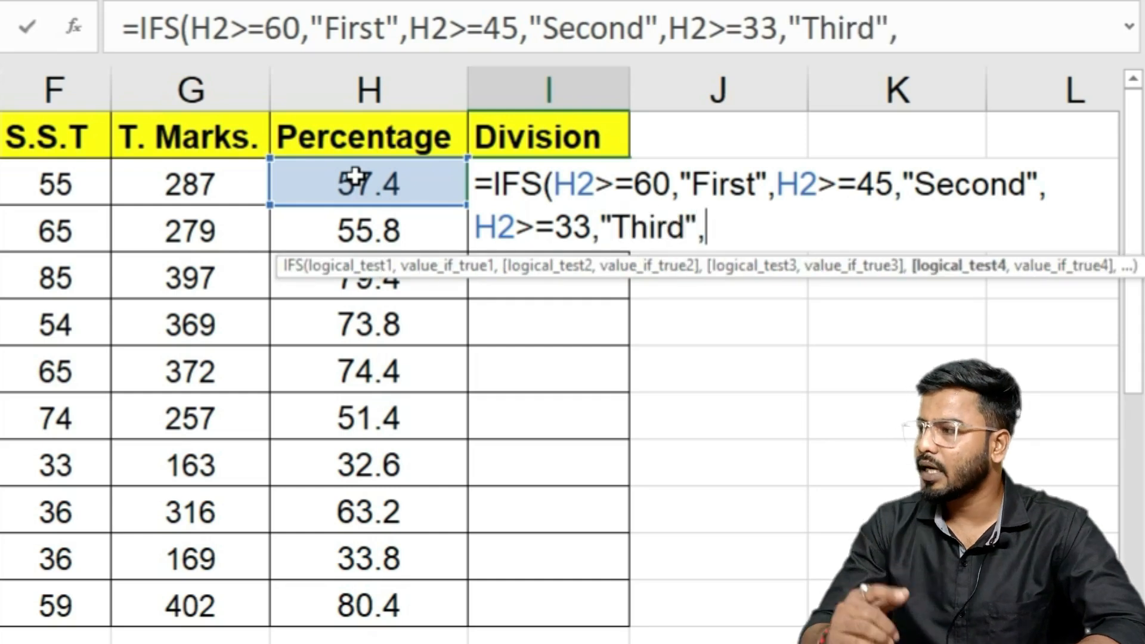
click(373, 169)
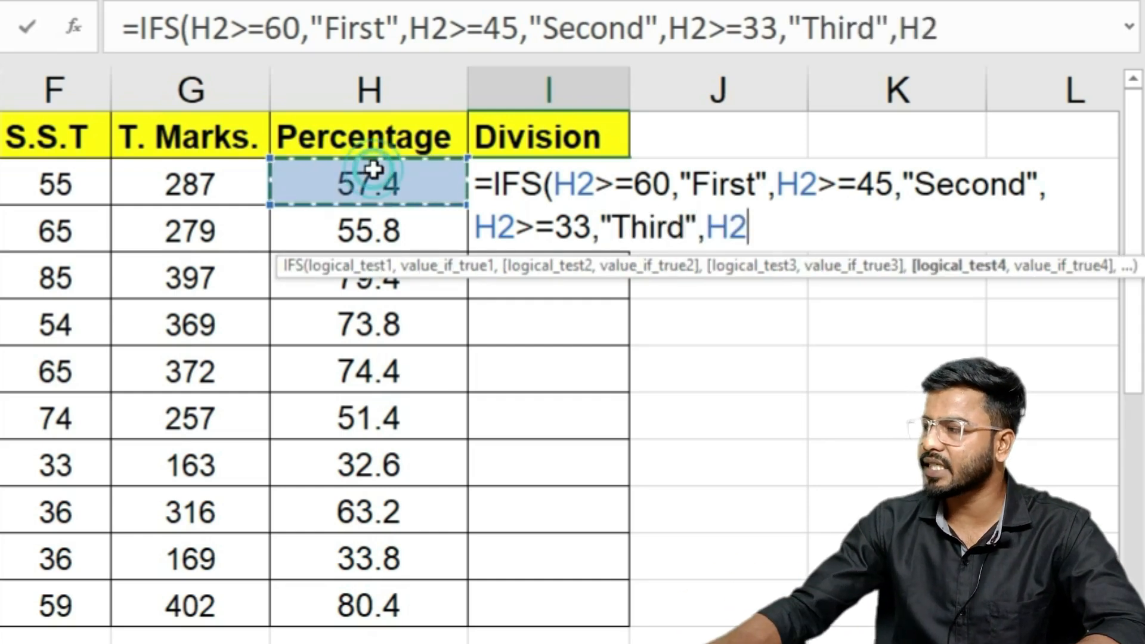
text(<)
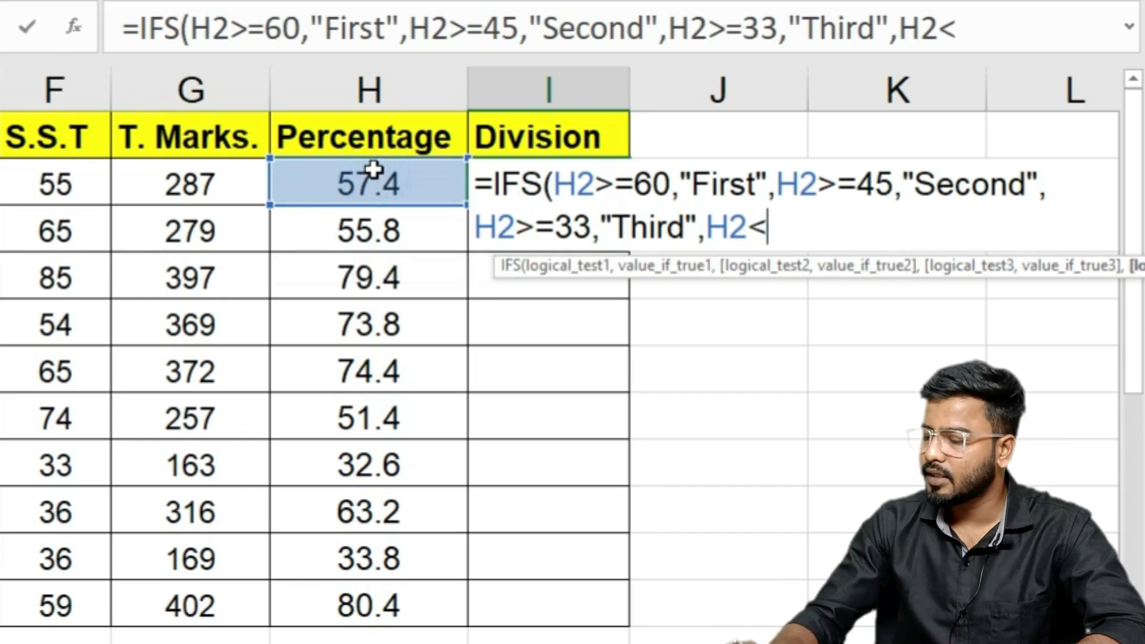
text(33,"Fail"))
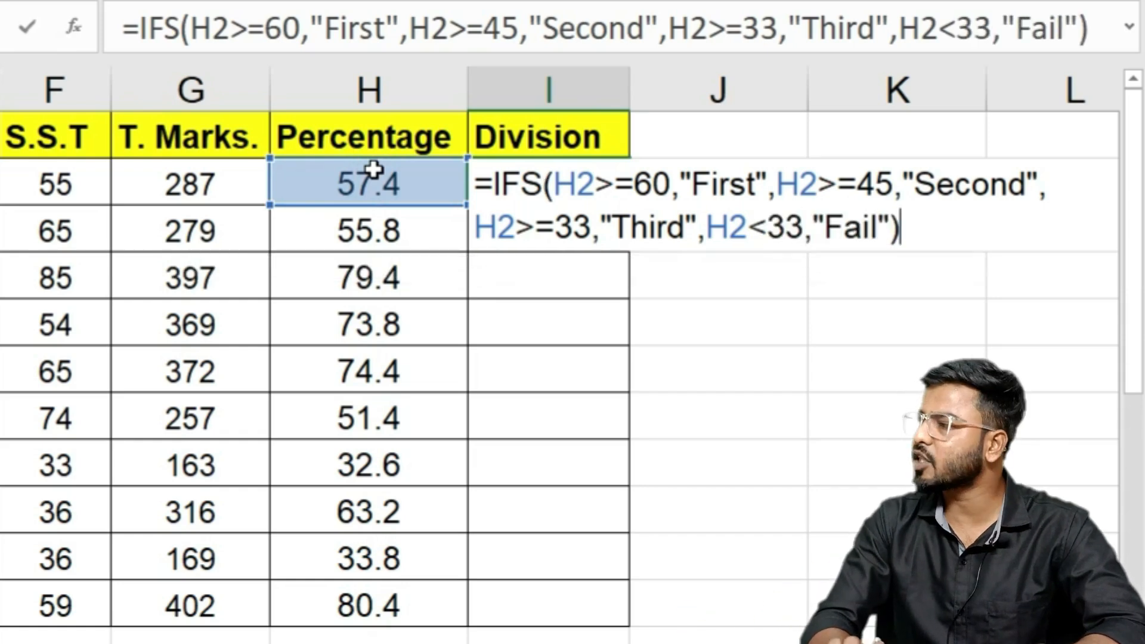
key(Return)
click(517, 189)
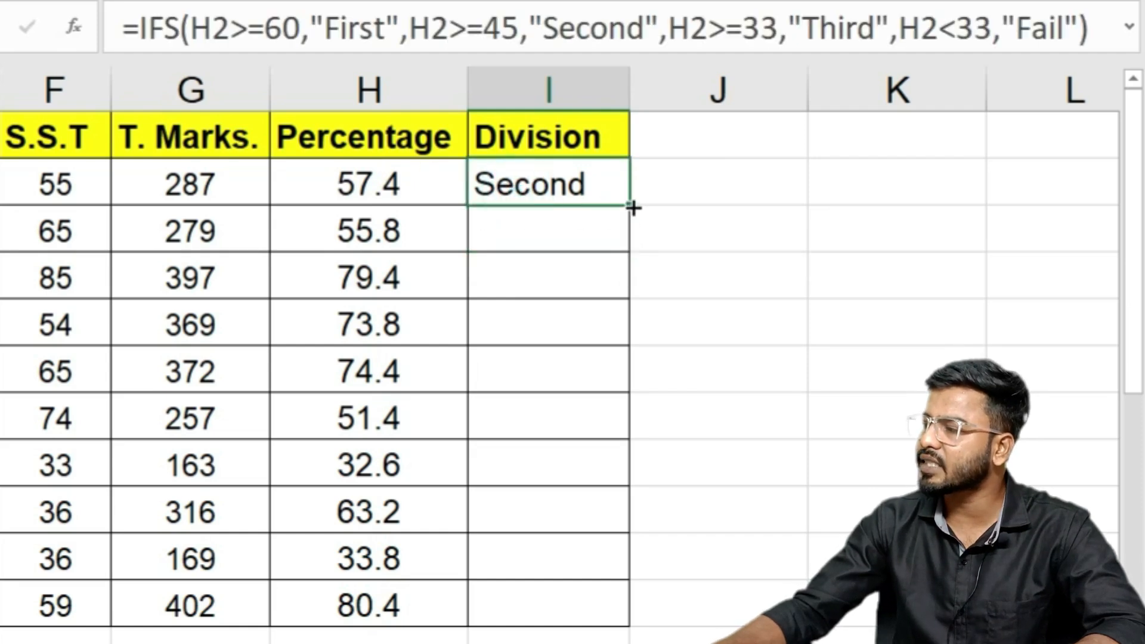
Step: Fill the IFS Division formula from I2 down to I11 and check the copied formulas in several rows
drag(632, 207, 610, 615)
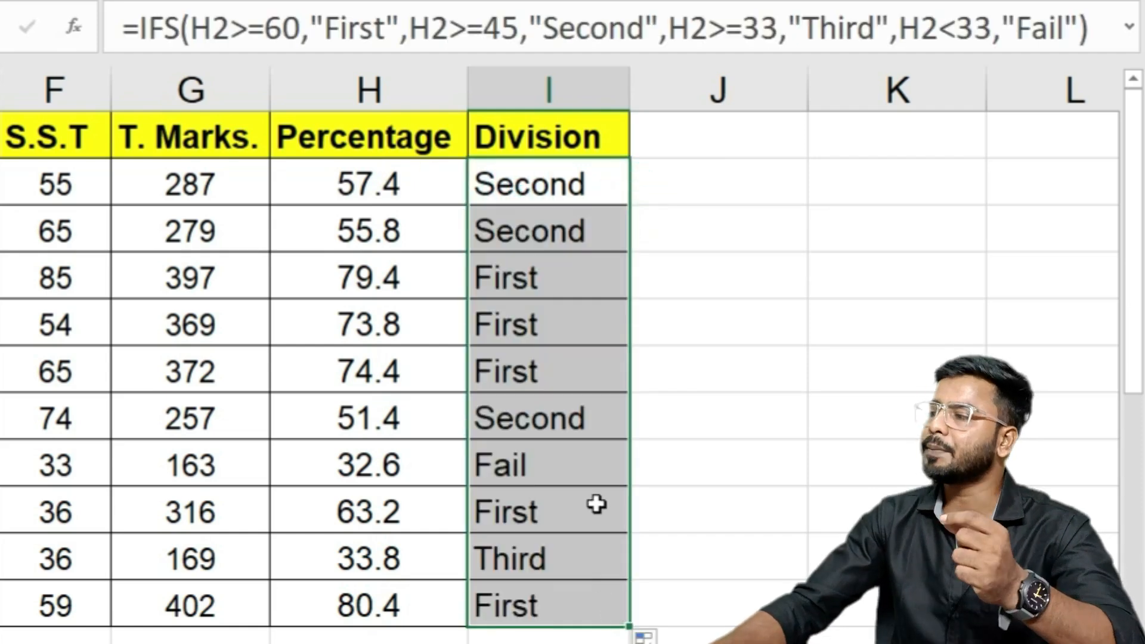
click(549, 196)
click(533, 293)
click(535, 463)
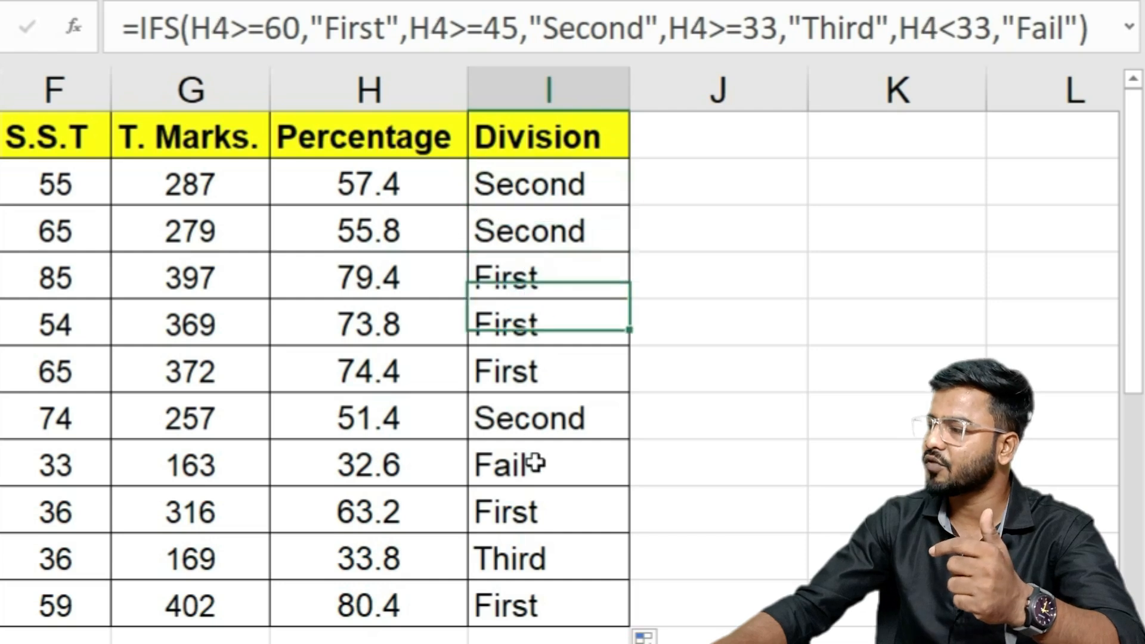
click(528, 566)
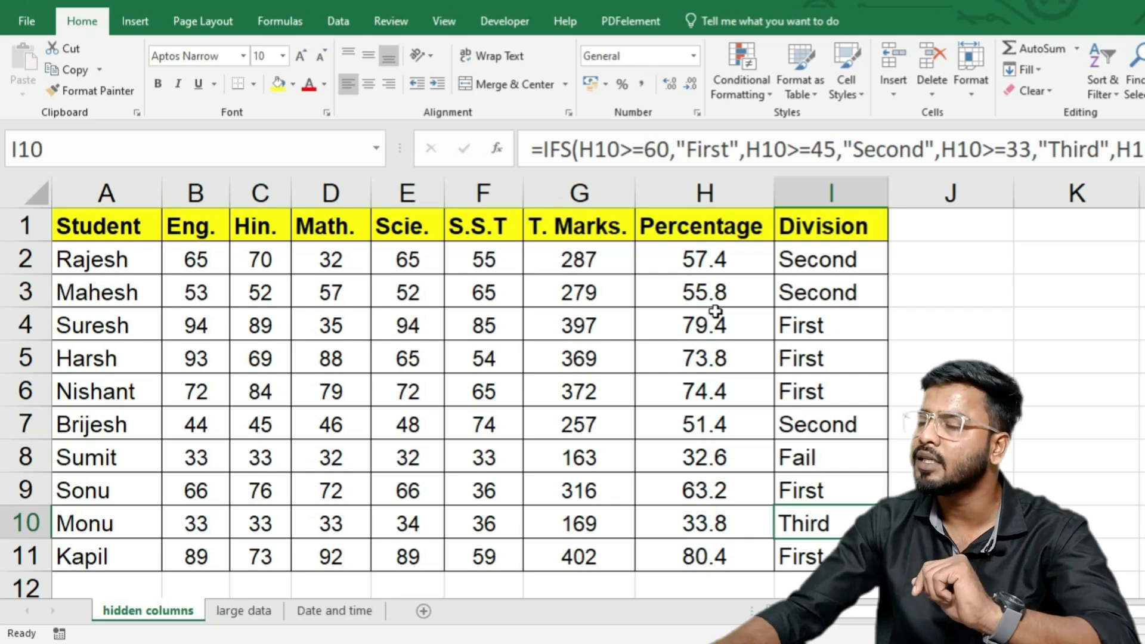
drag(198, 262, 492, 253)
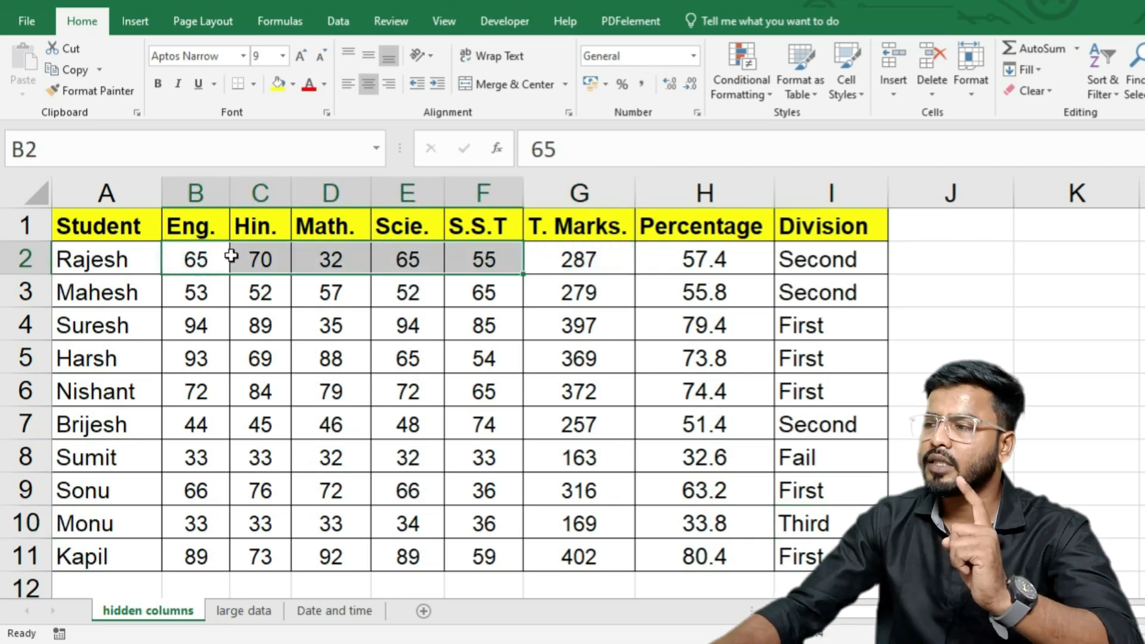
click(222, 256)
click(279, 259)
click(358, 260)
click(423, 259)
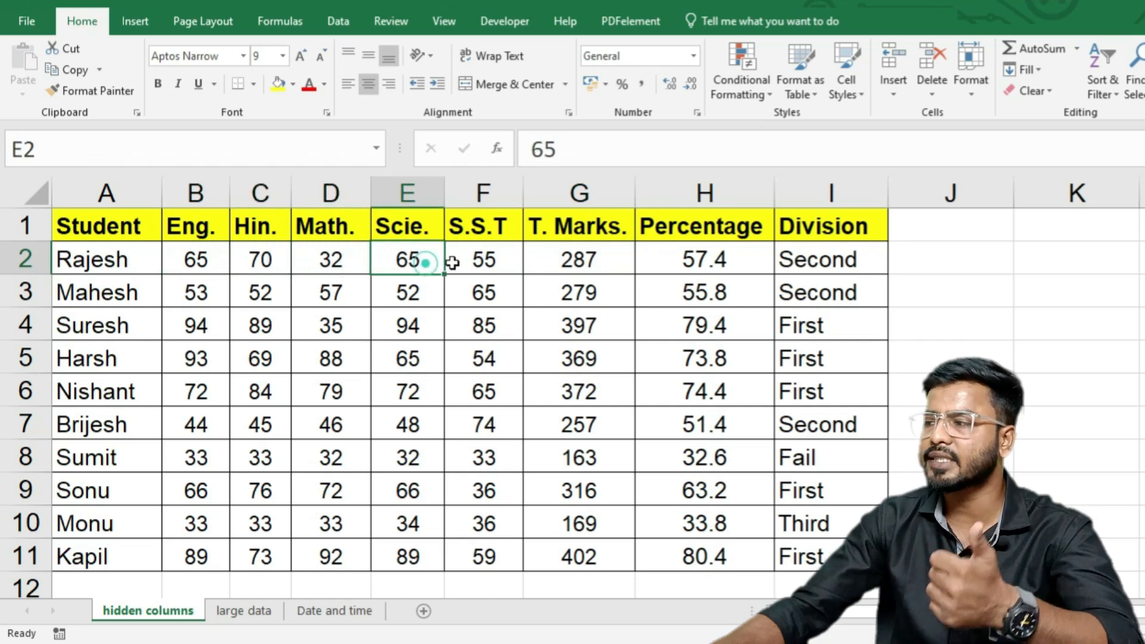
click(449, 258)
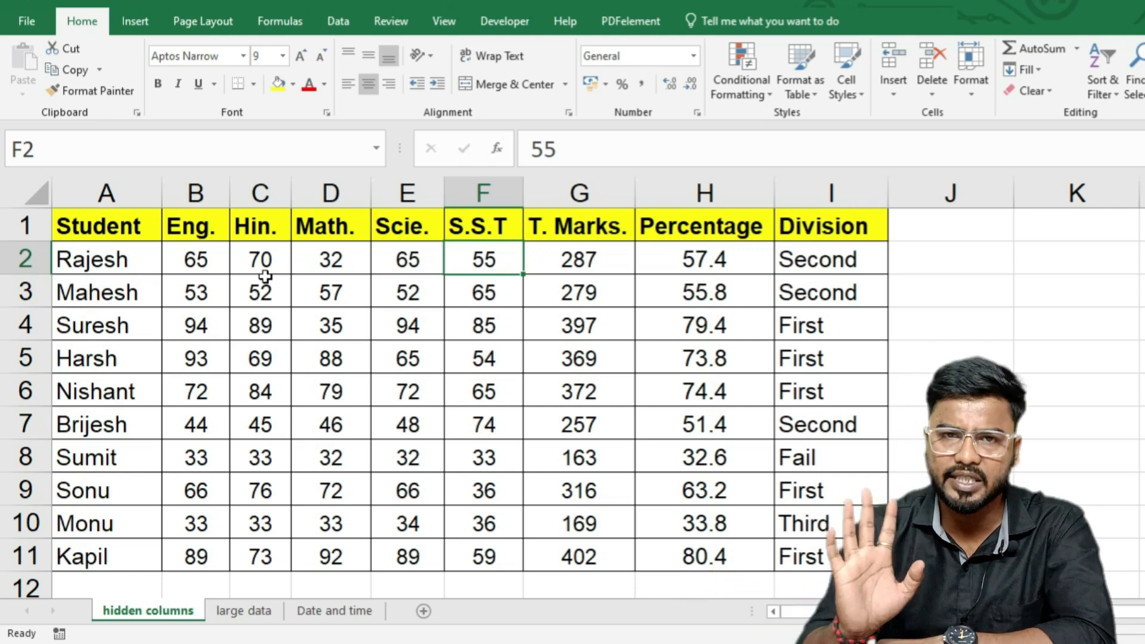
click(320, 265)
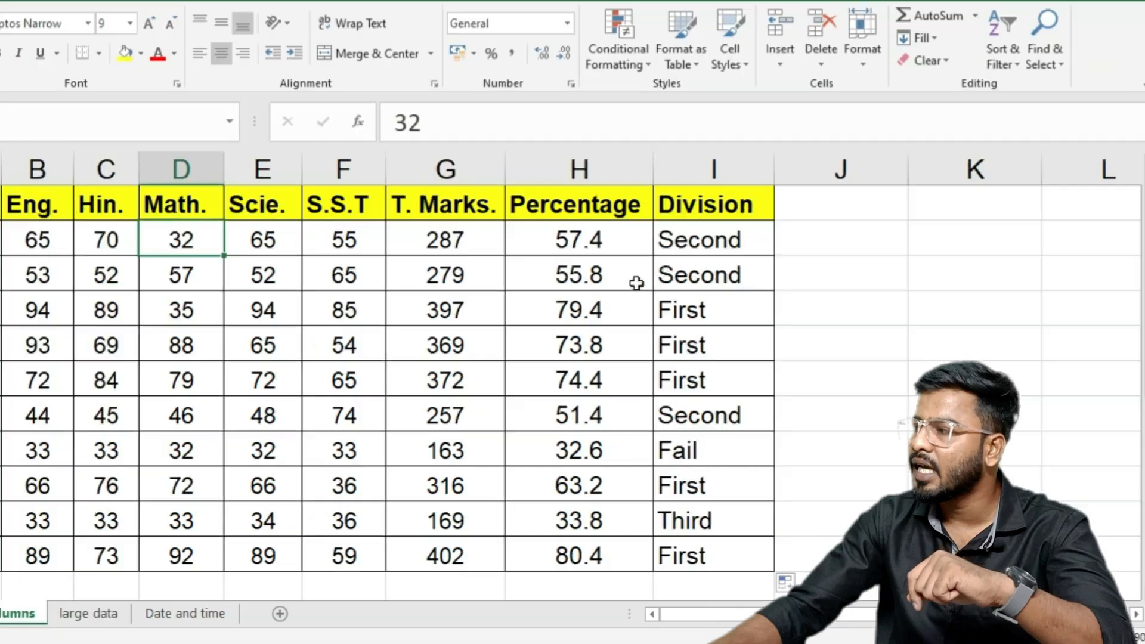
click(809, 245)
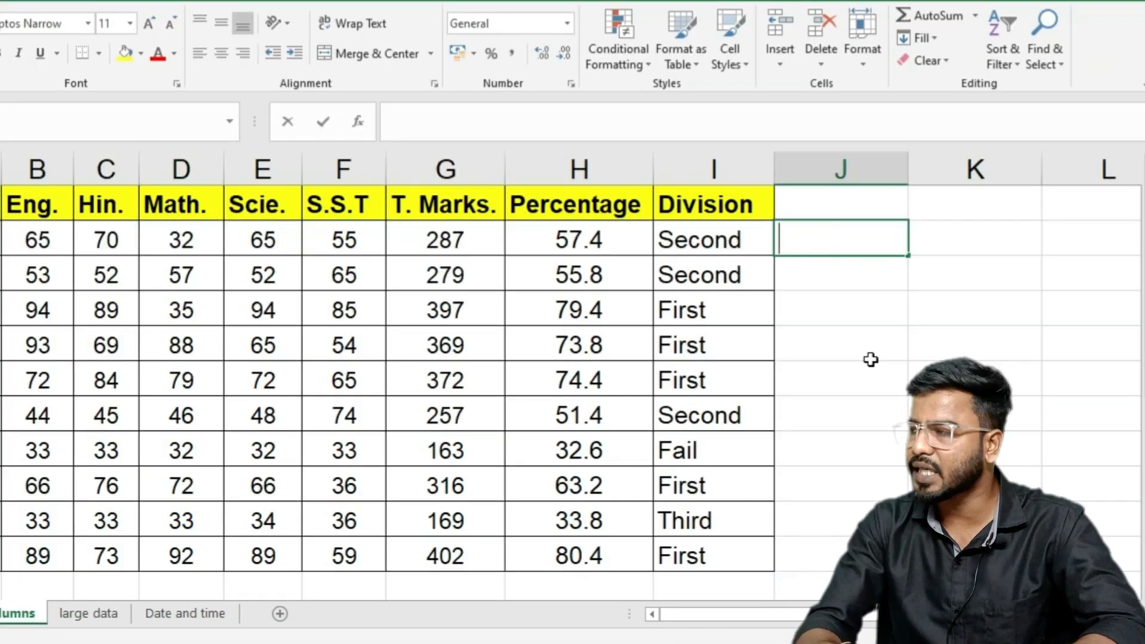
Step: Enter =IF(MIN(B2:F2)<33,"Fail") in J2 so the first student is flagged Fail
text(=if)
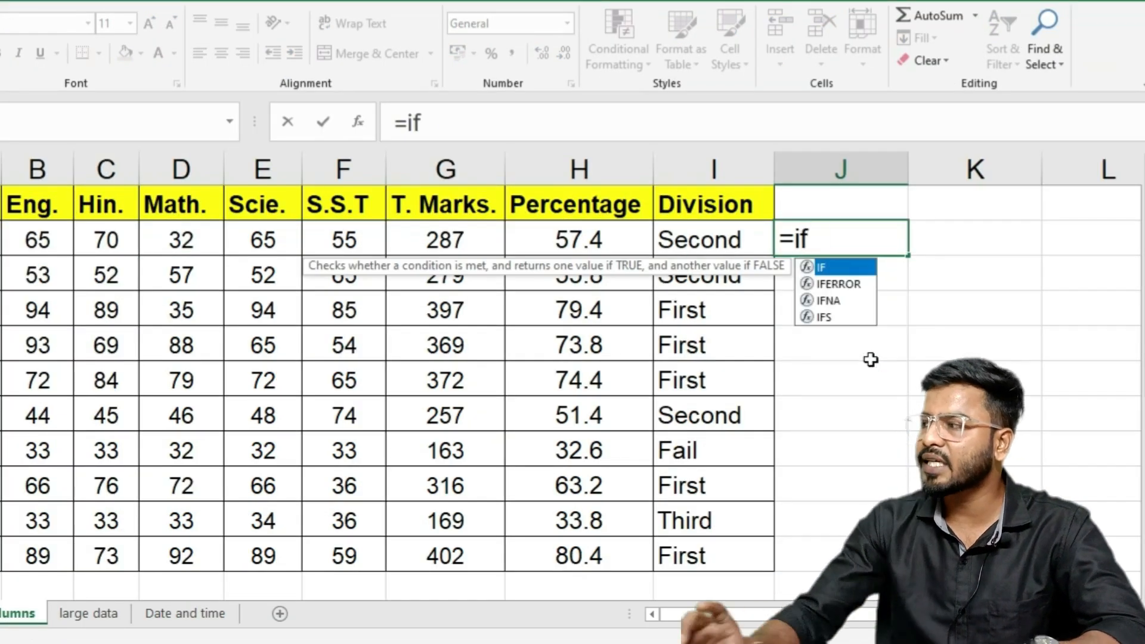
key(Tab)
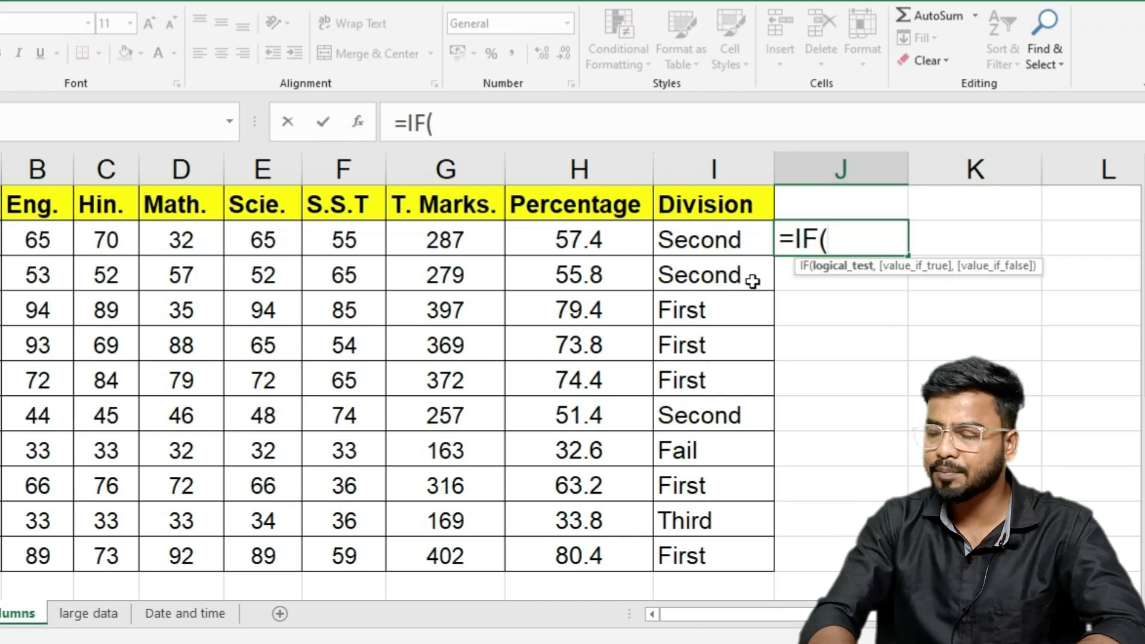
text(min)
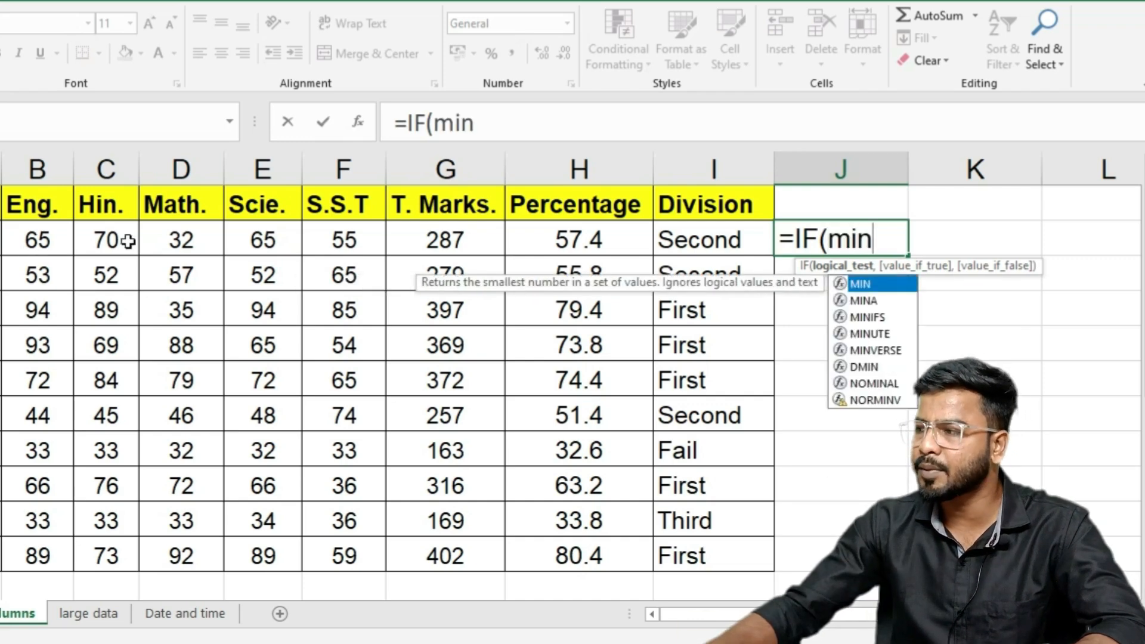
key(Tab)
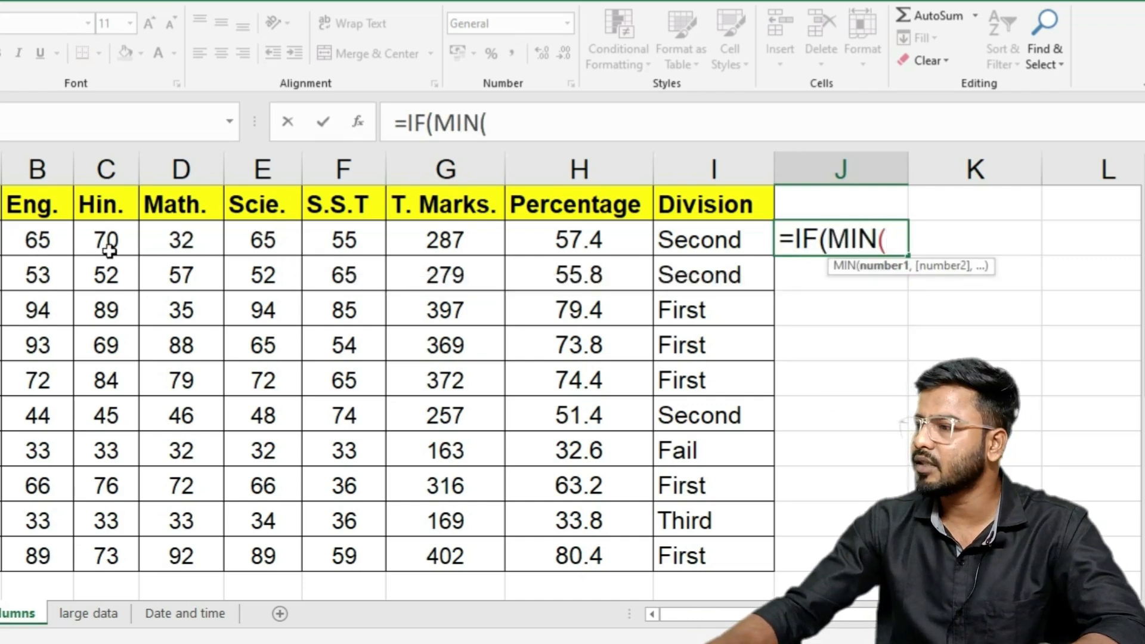
drag(39, 238, 321, 237)
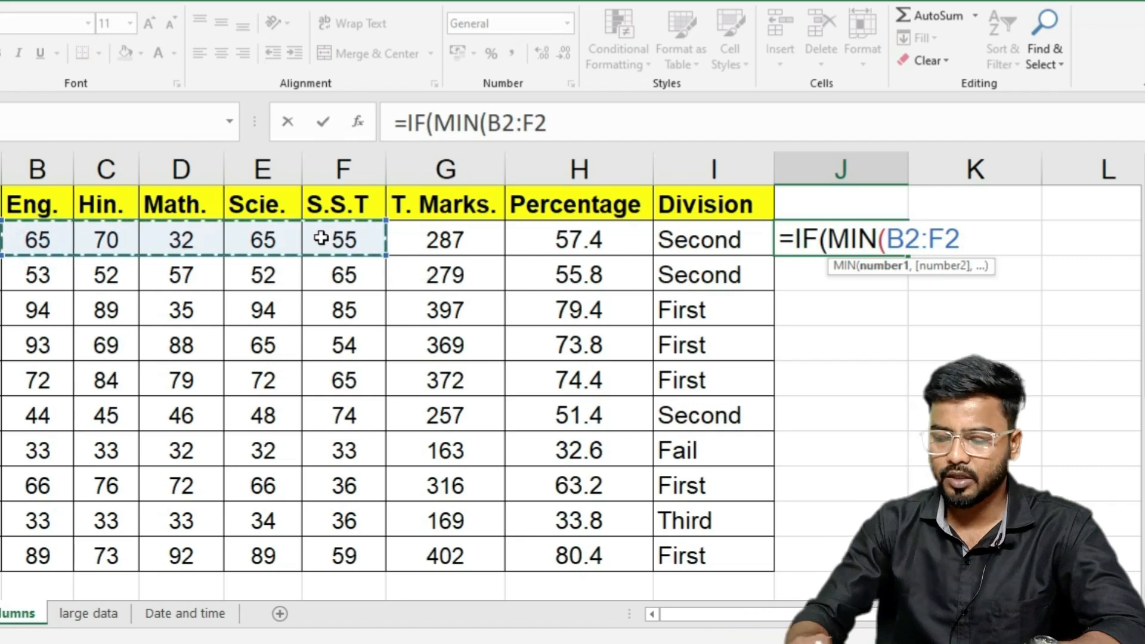
text())
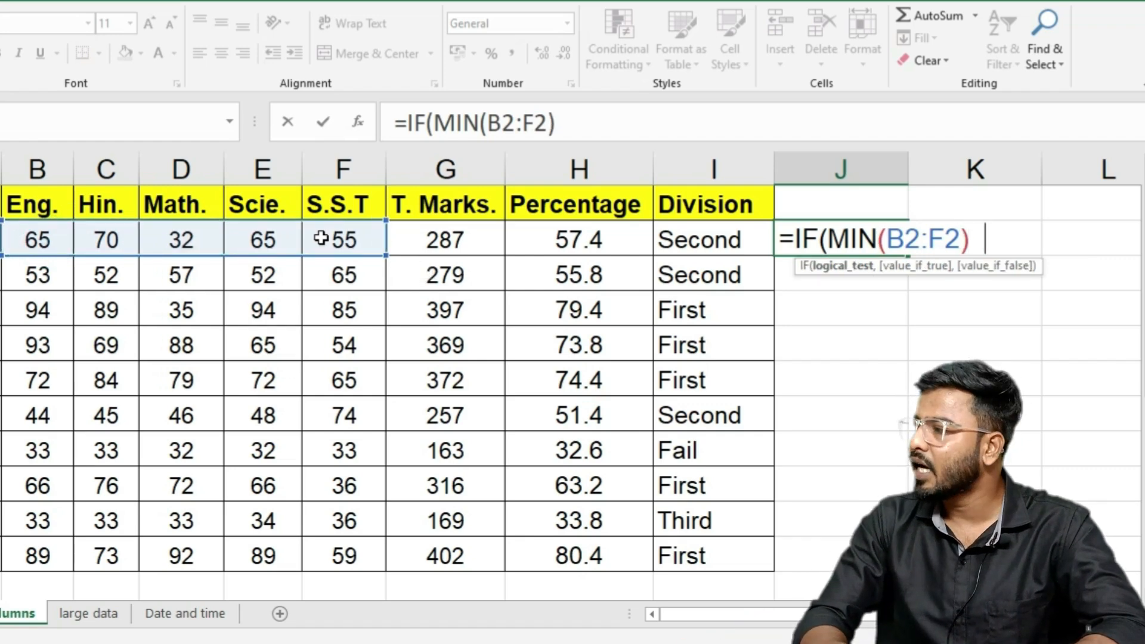
text(<33)
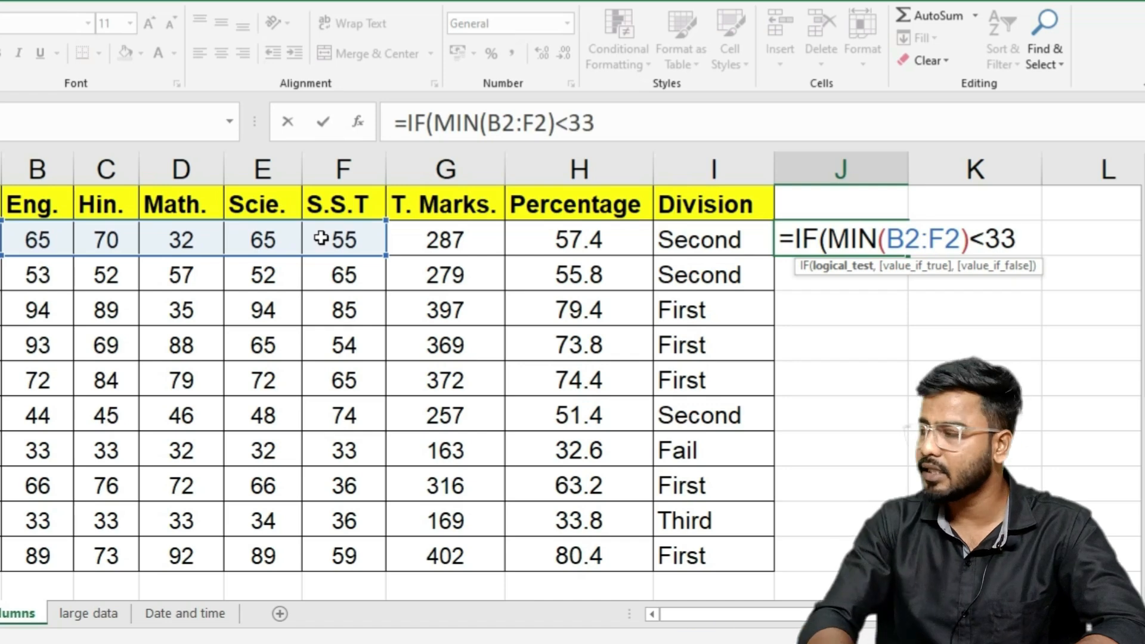
text(,"Fail")
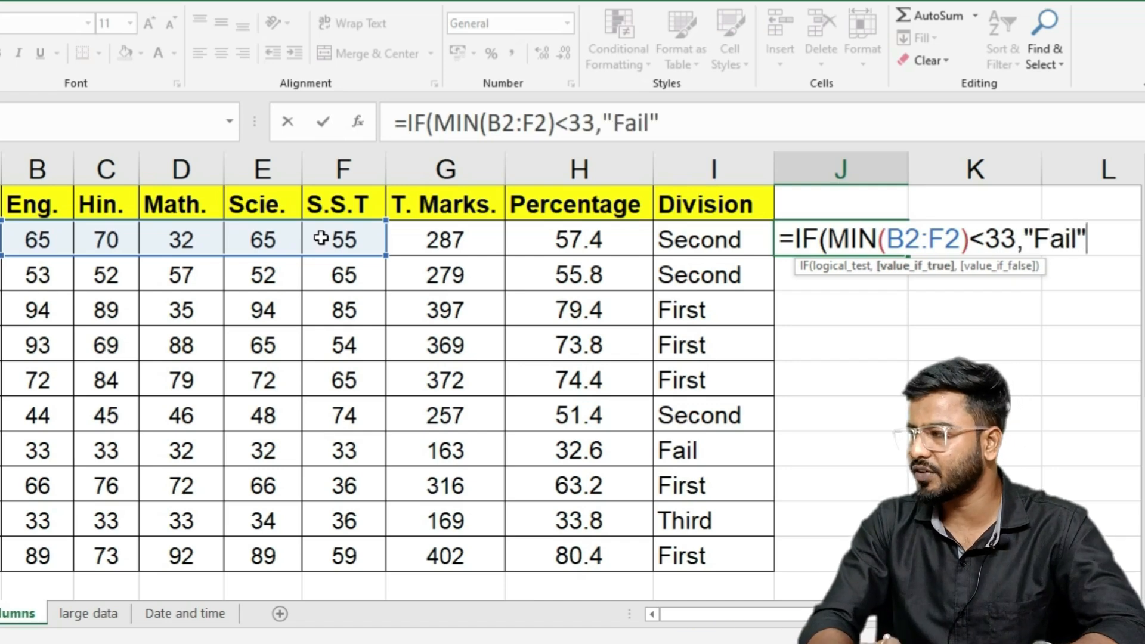
text())
key(Return)
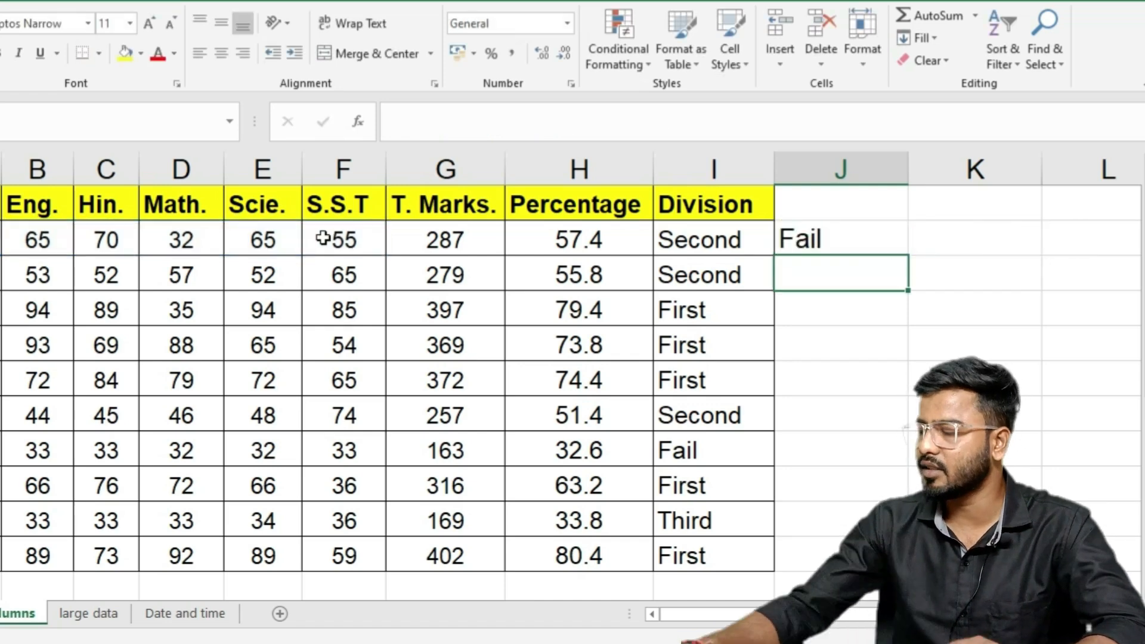
Step: Fill the J2 fail check down to J11 and compare J2 against the Math mark of 32 in D2
click(864, 233)
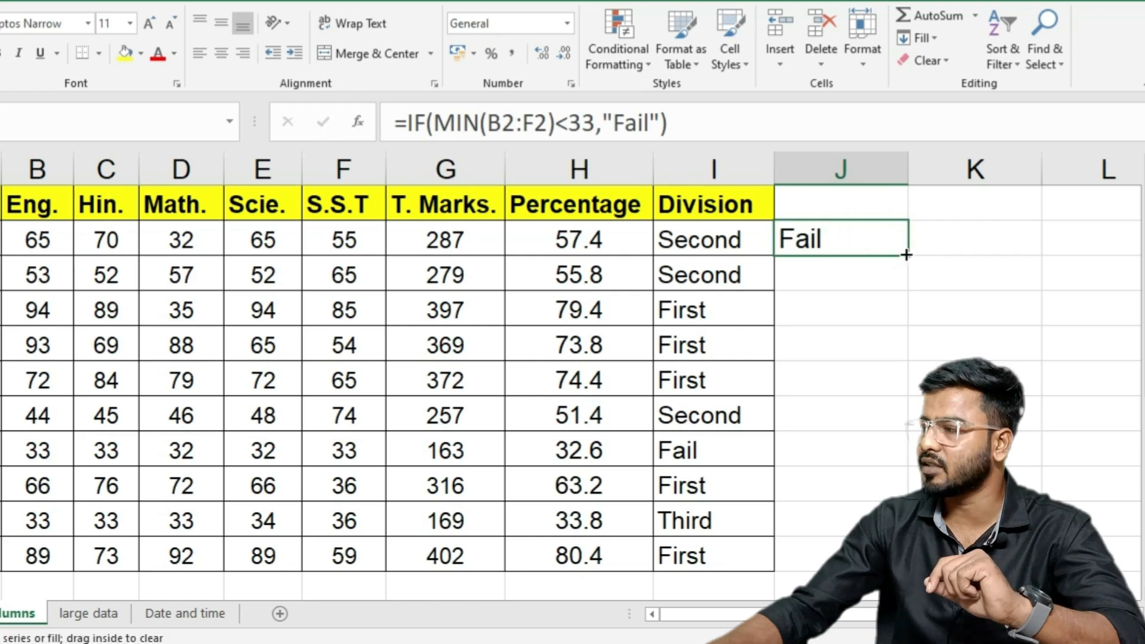
drag(906, 255, 901, 563)
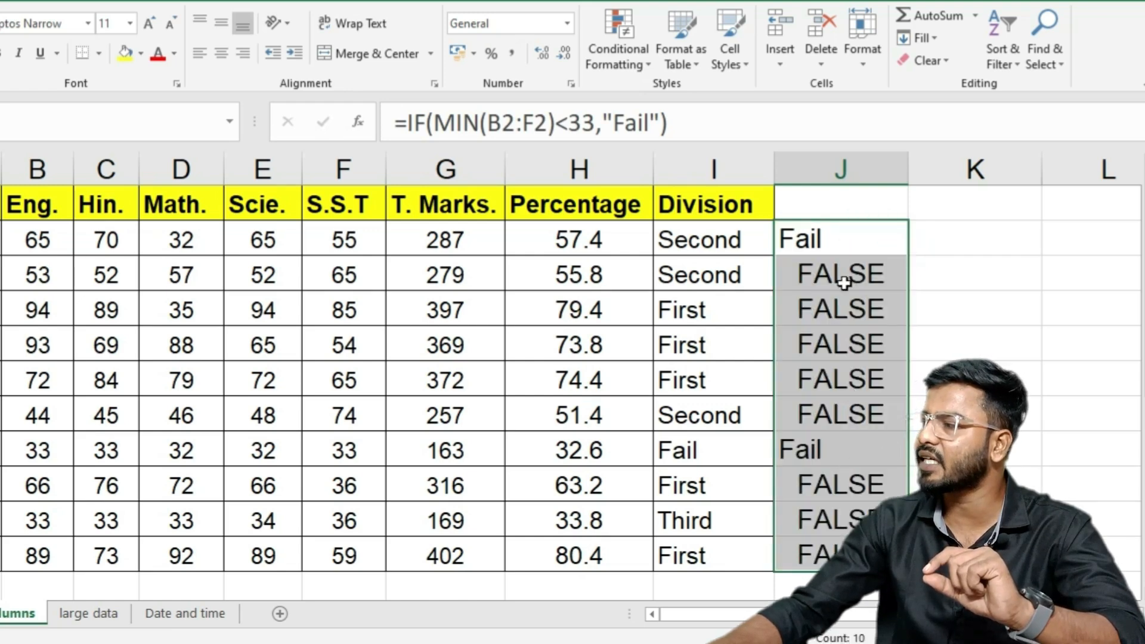
drag(843, 283, 843, 409)
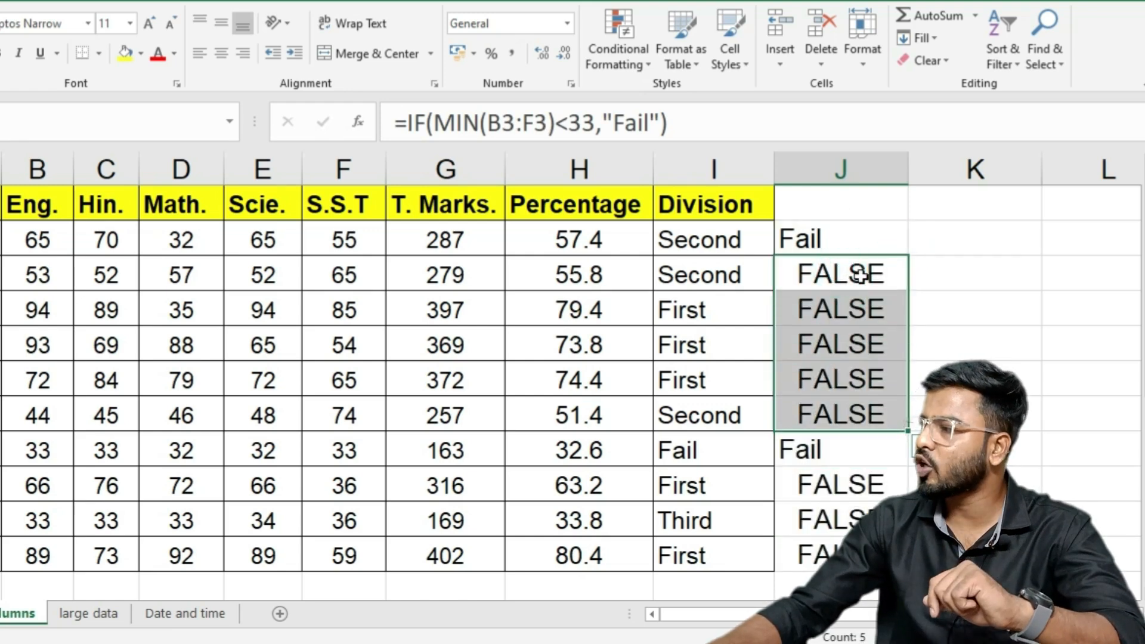
click(823, 234)
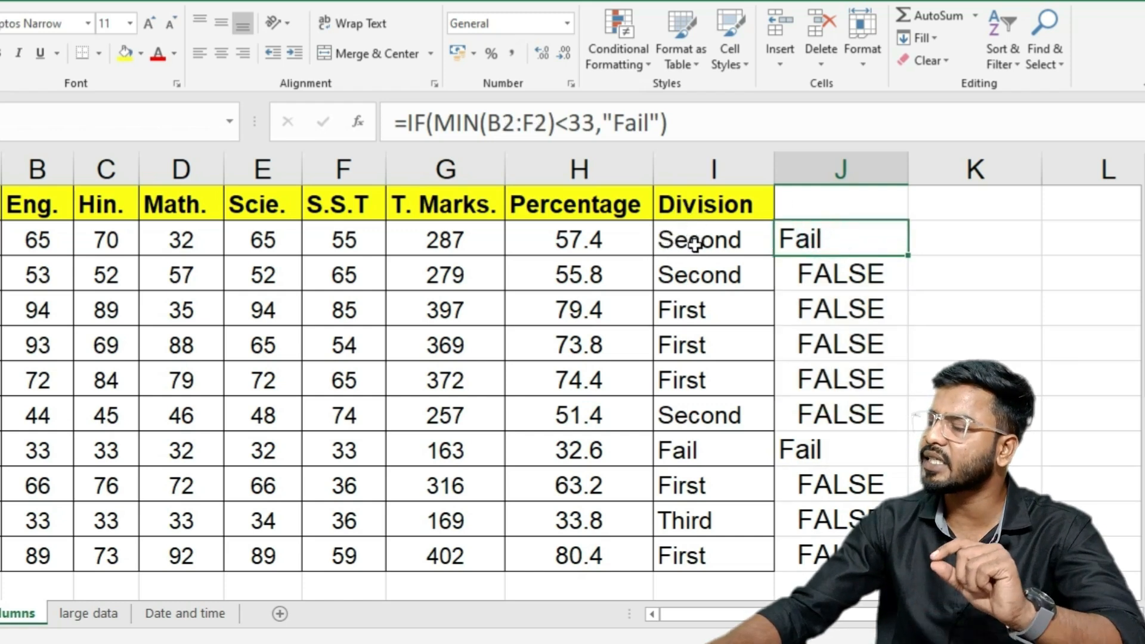
click(182, 240)
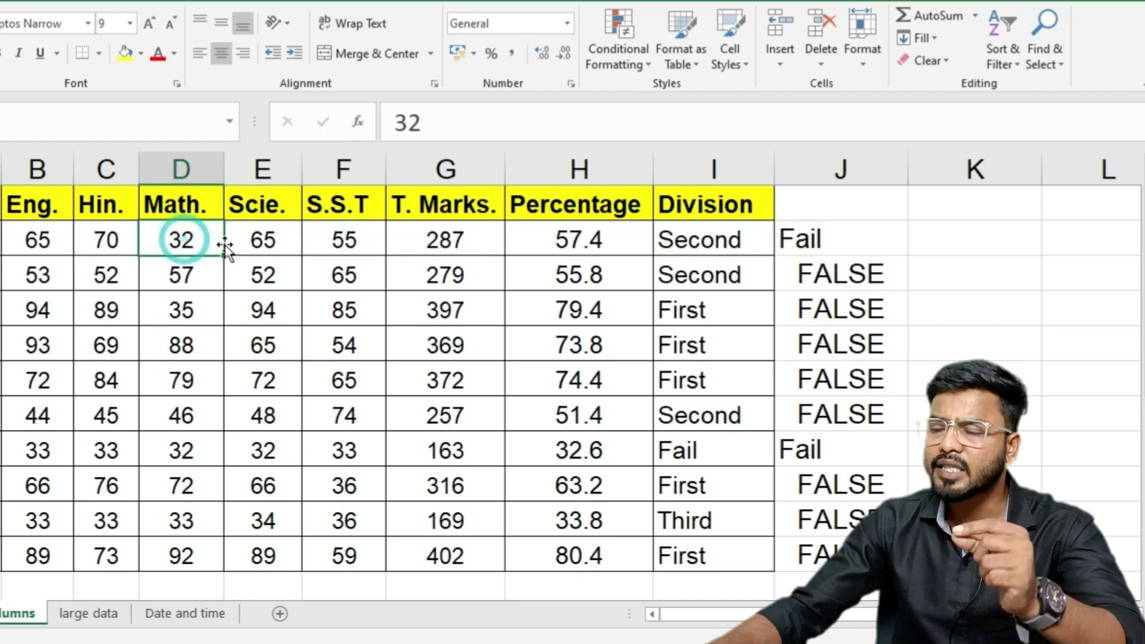
Step: Insert MIN(B2:F2)<33,"Fail" as the first IFS condition in I2's Division formula
click(714, 253)
double_click(715, 245)
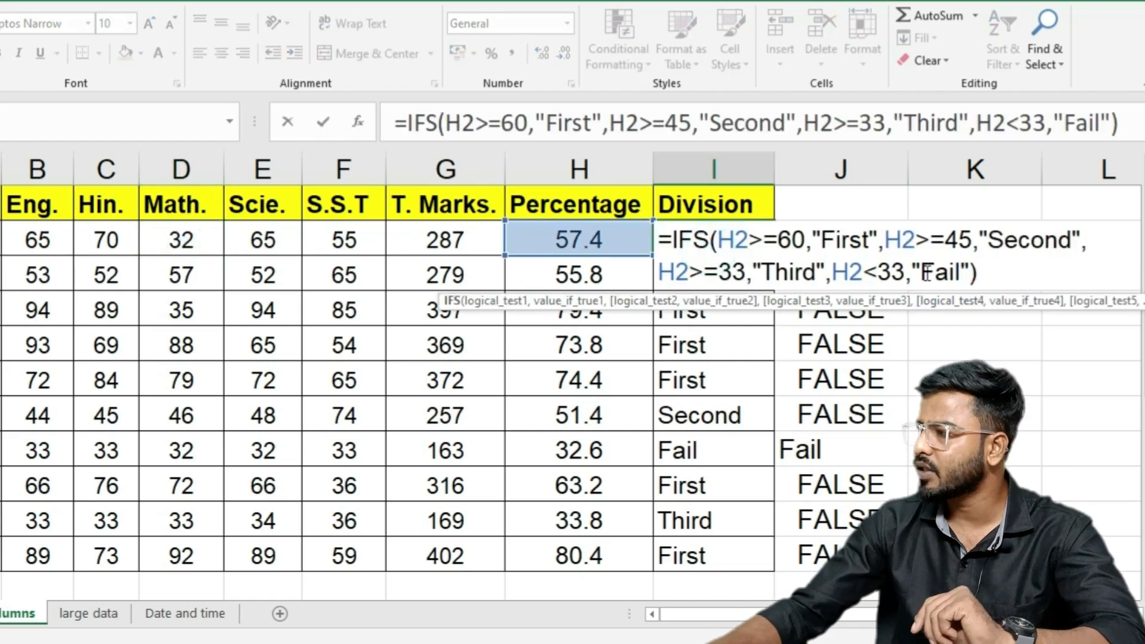
click(717, 239)
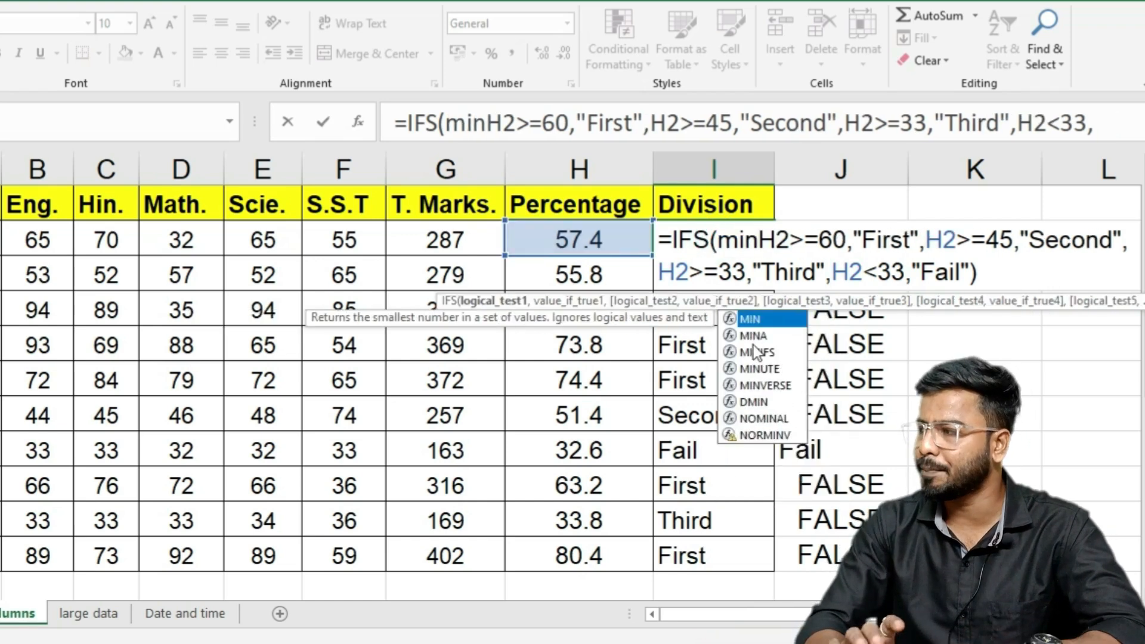
key(Tab)
drag(58, 222, 344, 243)
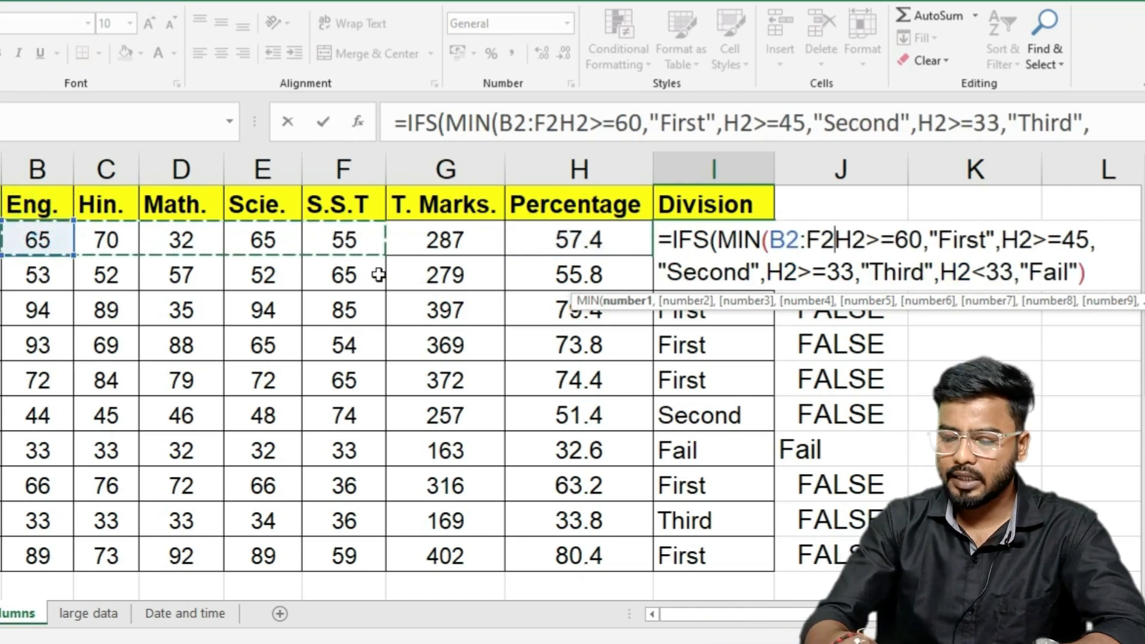
text()<33)
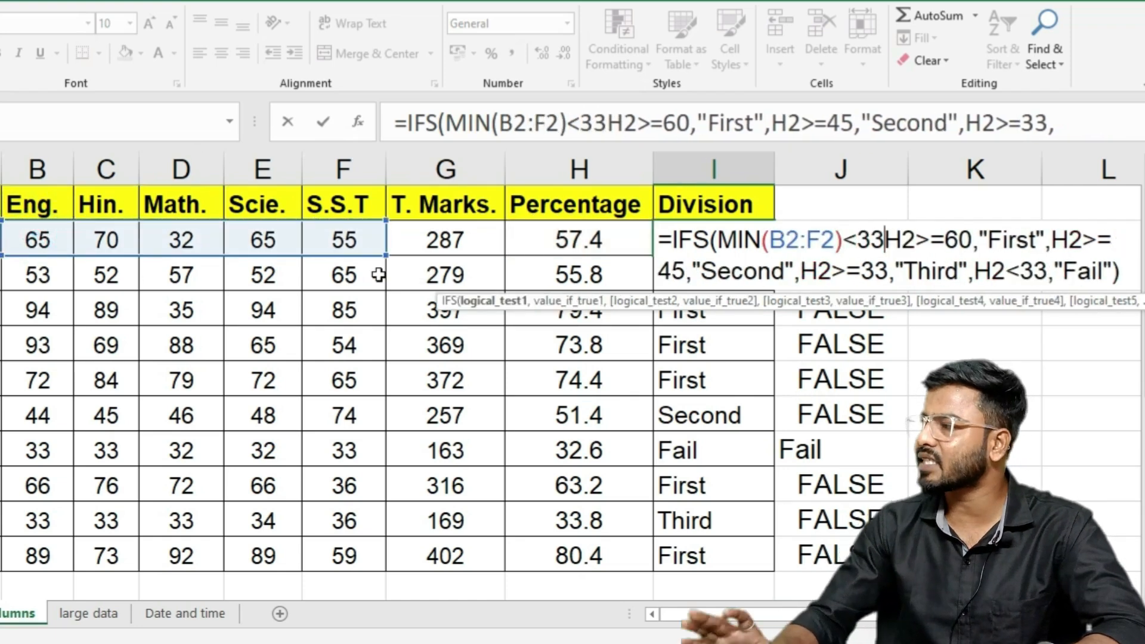
text(,)
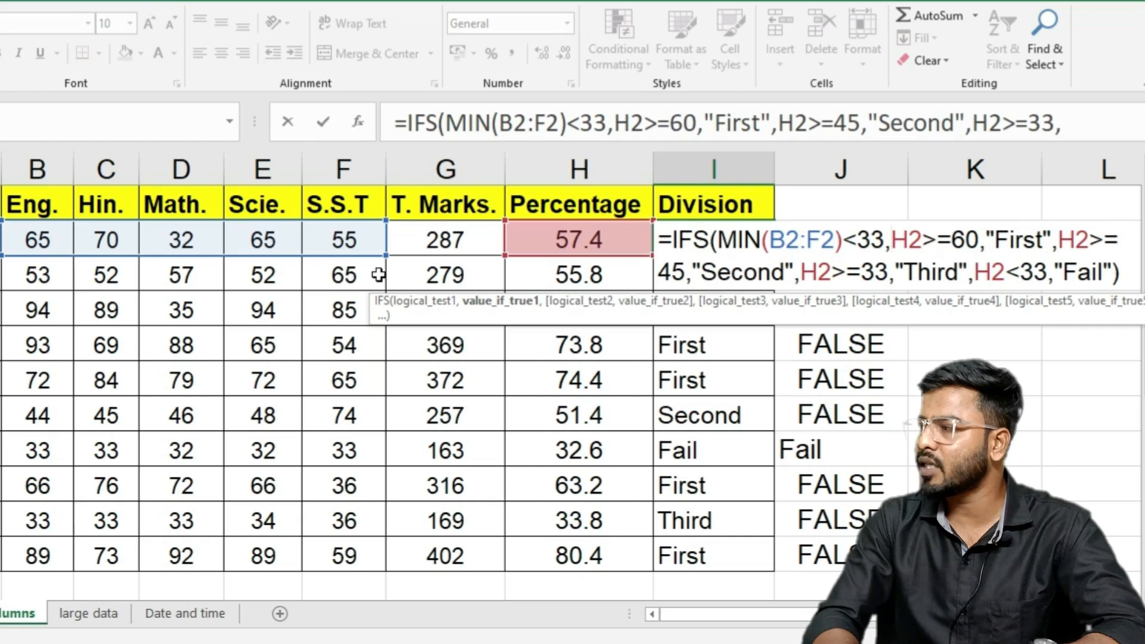
text("Fail)
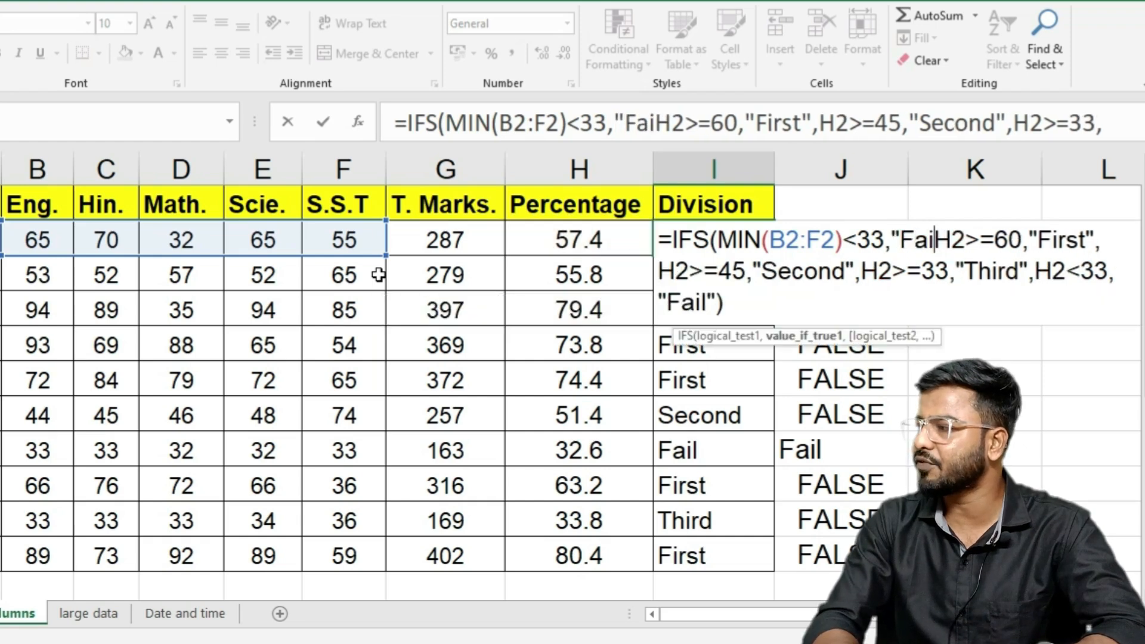
text(",)
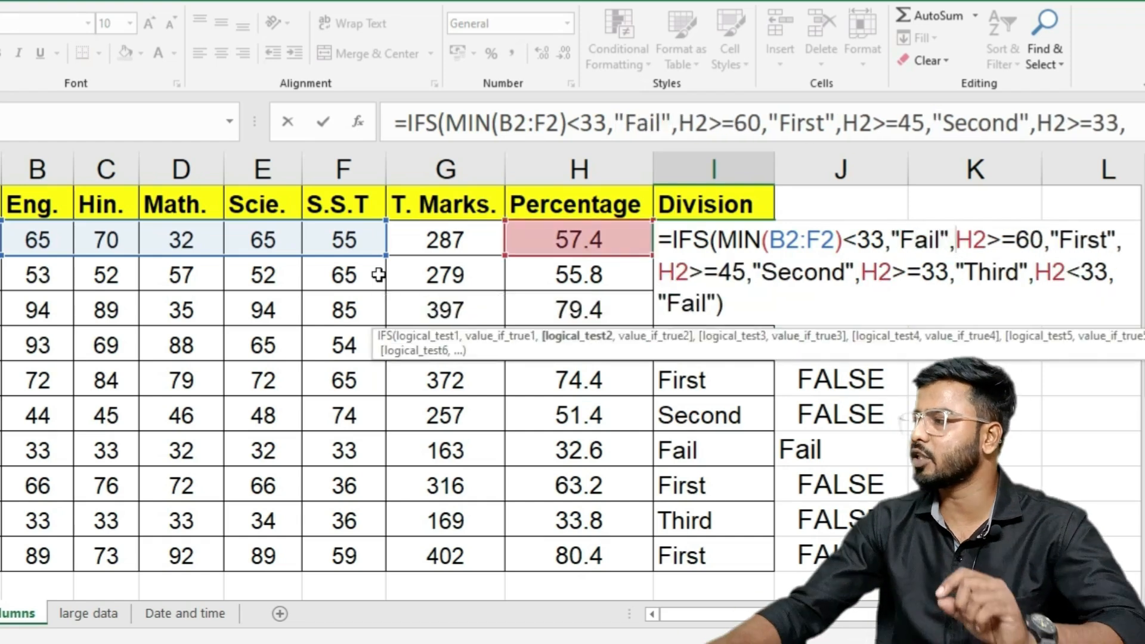
key(Return)
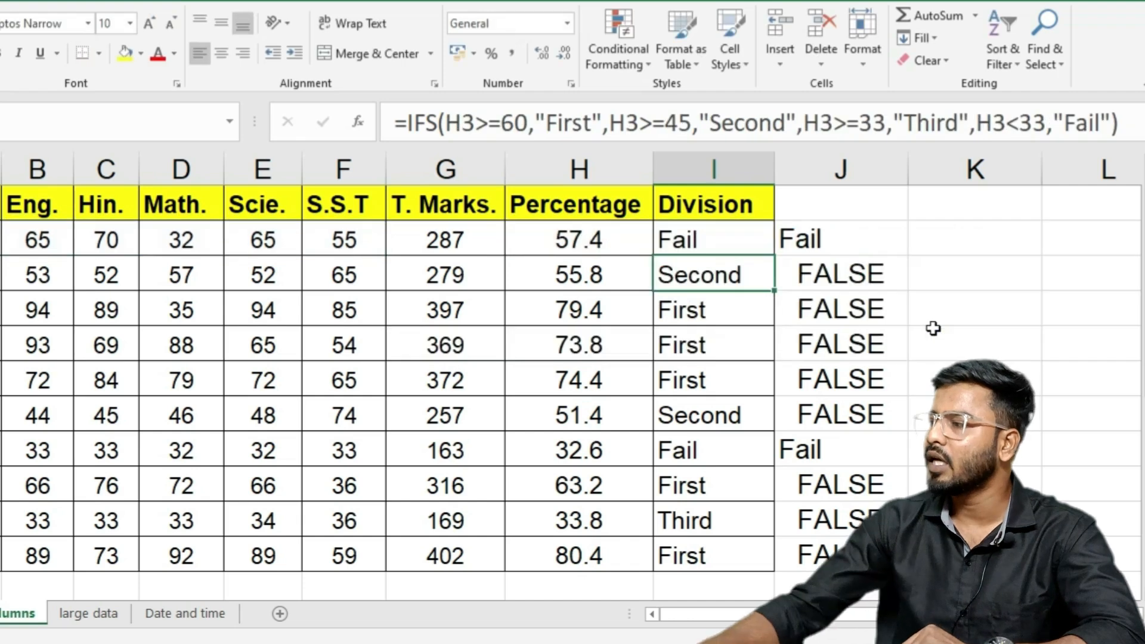
Step: Fill the updated Division formula down the column, then test D2 at 35 and restore it to 32
click(695, 239)
double_click(773, 256)
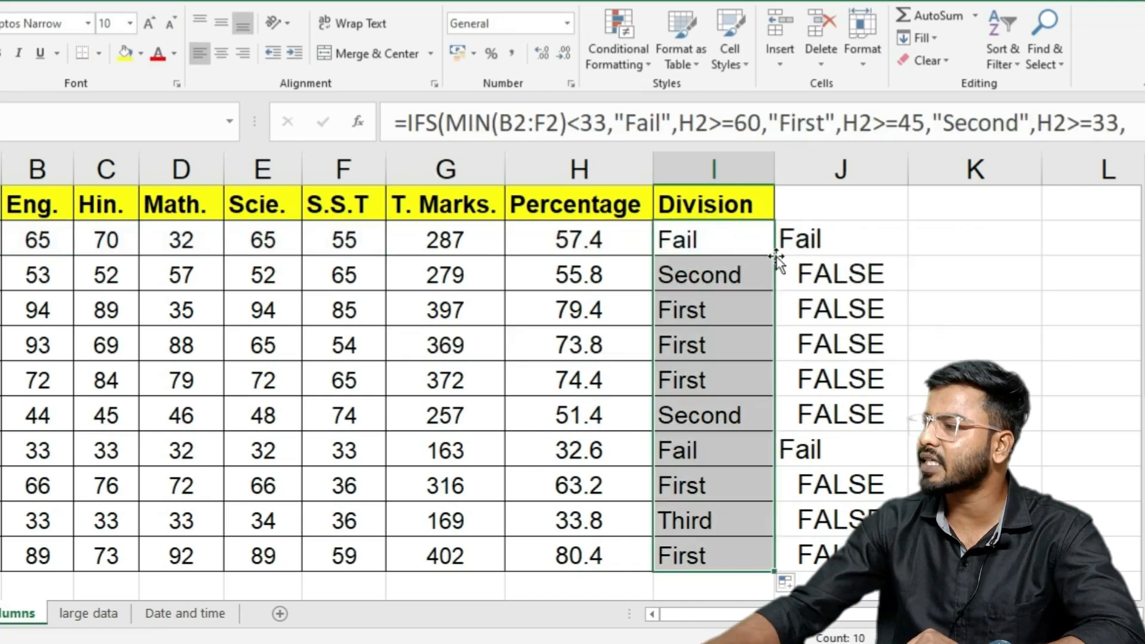
click(214, 250)
text(35)
key(Return)
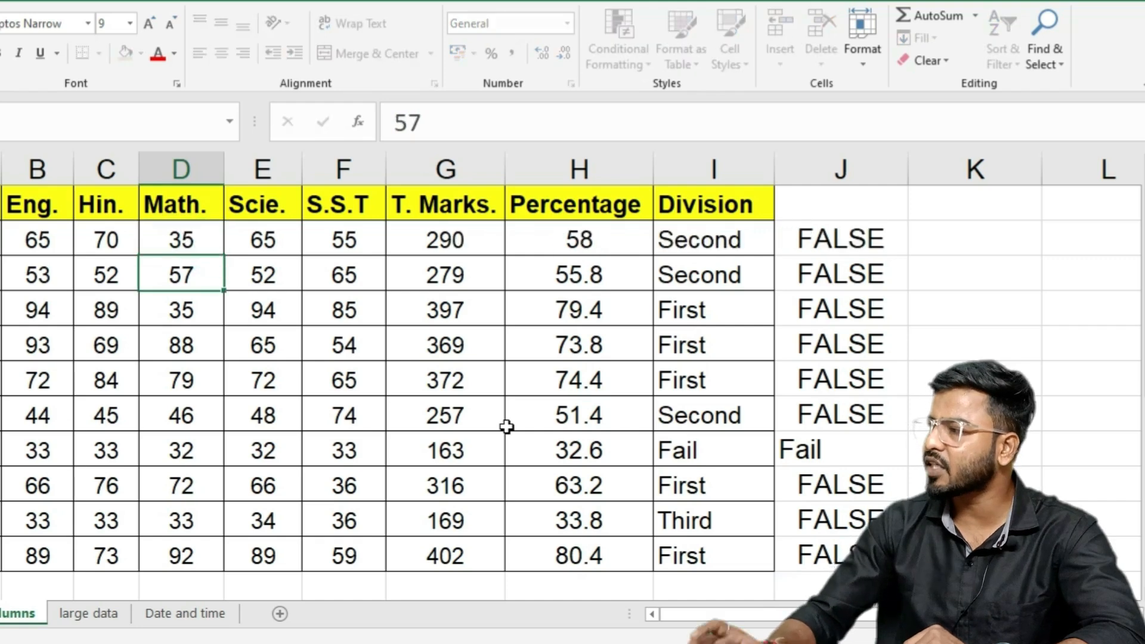
click(205, 238)
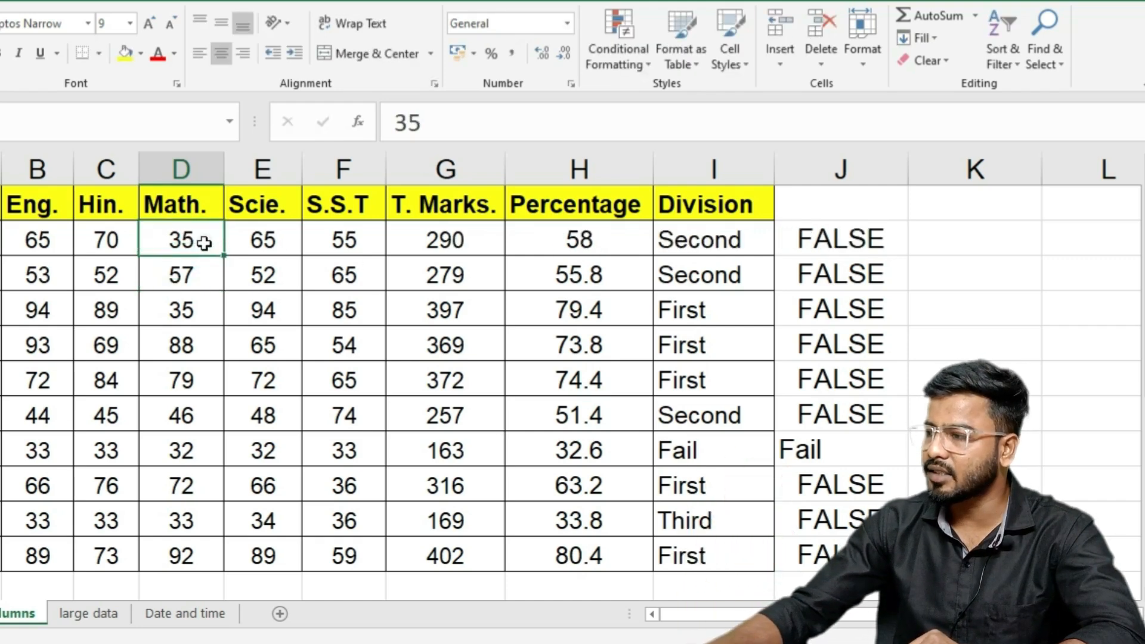
text(32)
key(Return)
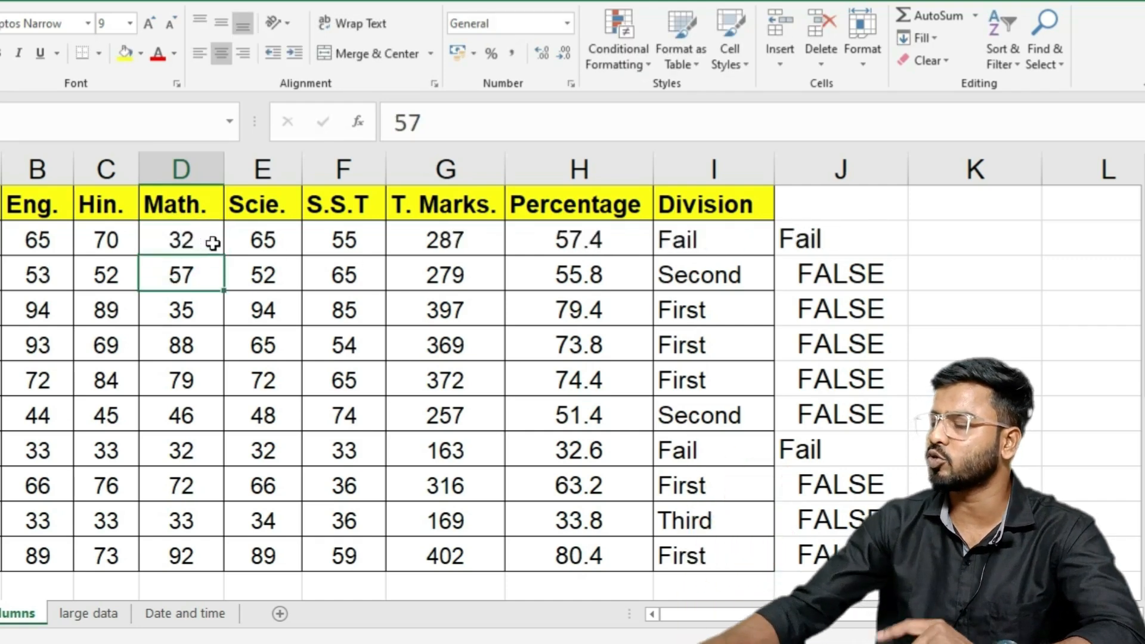
click(679, 250)
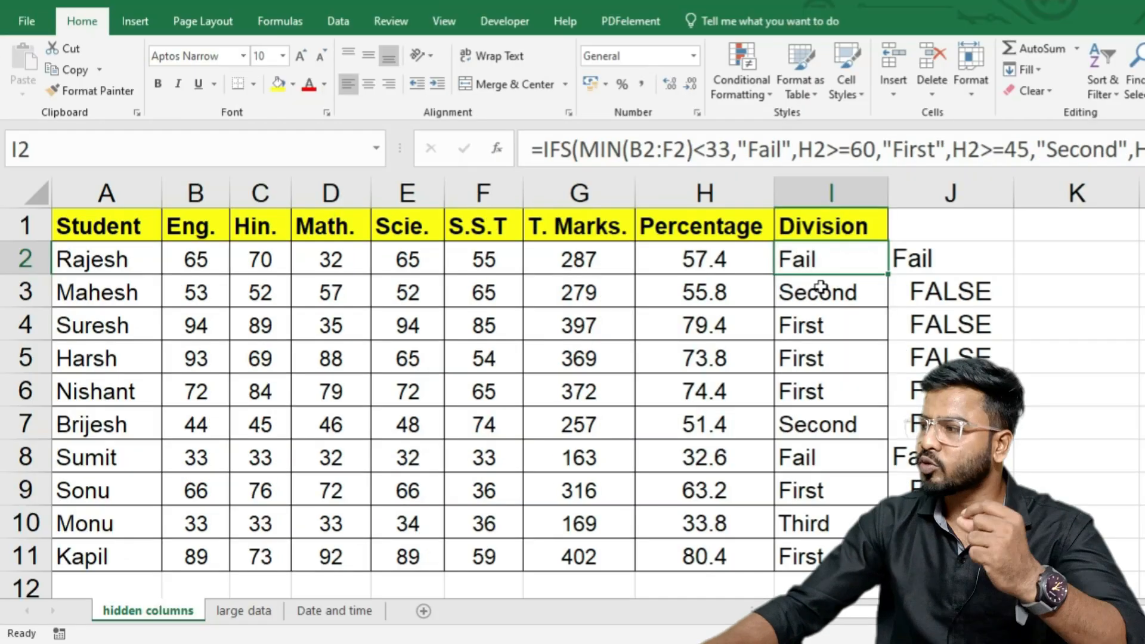